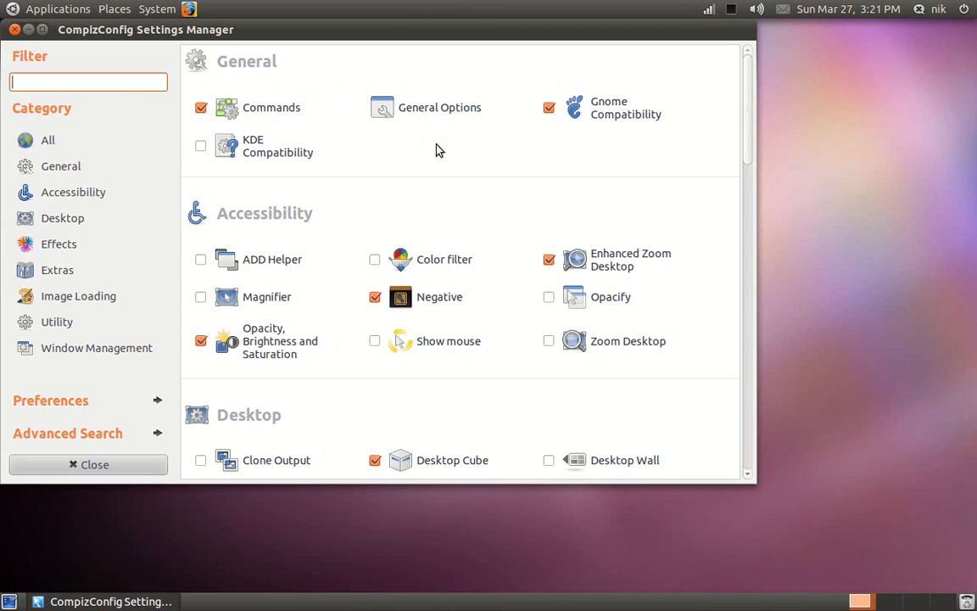
- Move the settings window away from the screen corner and open the Static Application Switcher settings under Window Management
left_click_drag(329, 21, 400, 68)
left_click_drag(816, 191, 816, 535)
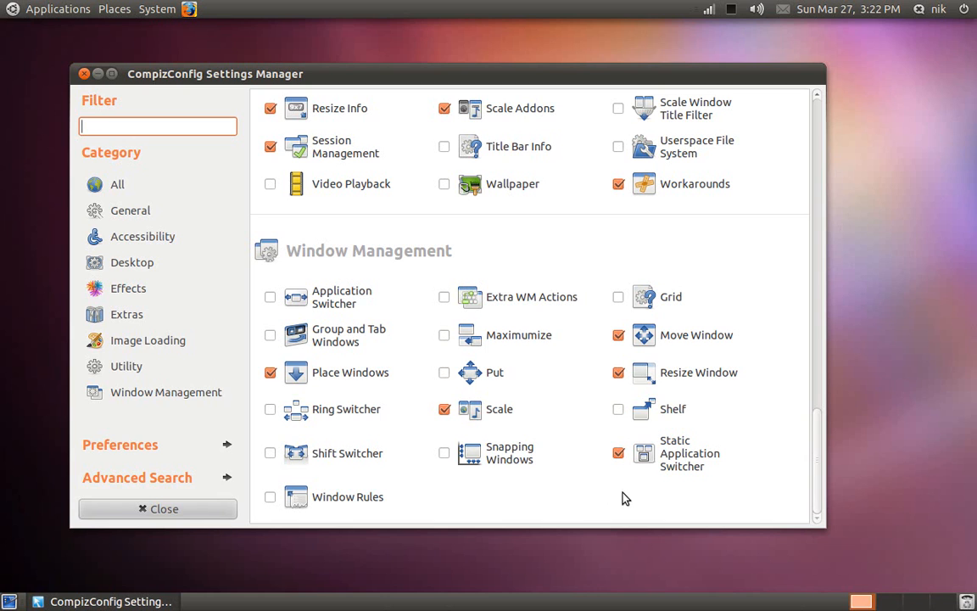
left_click(670, 468)
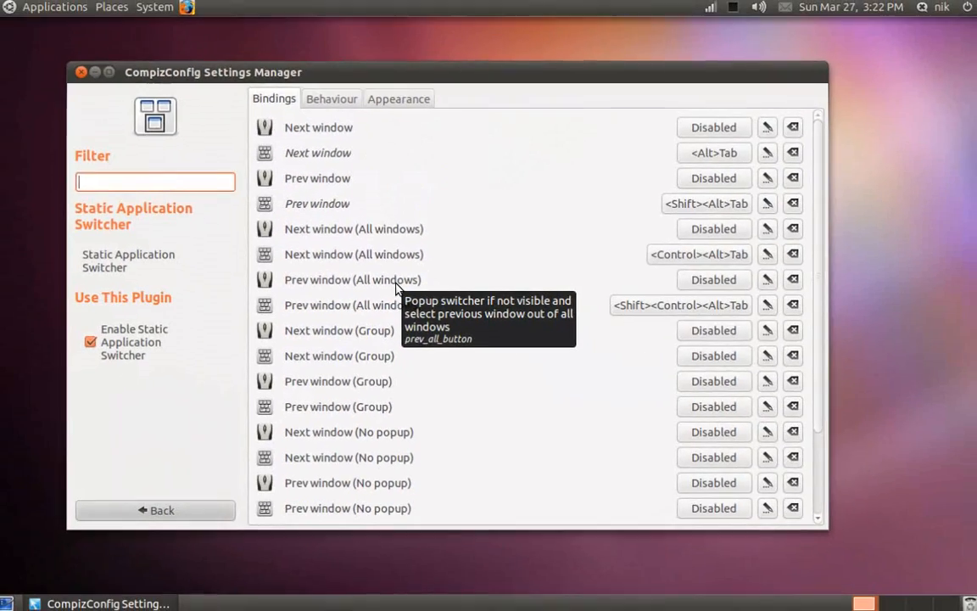
- Open the home folder and Calculator, and place the Calculator window over the overlap of the other two windows
left_click(103, 8)
left_click(102, 27)
left_click(40, 4)
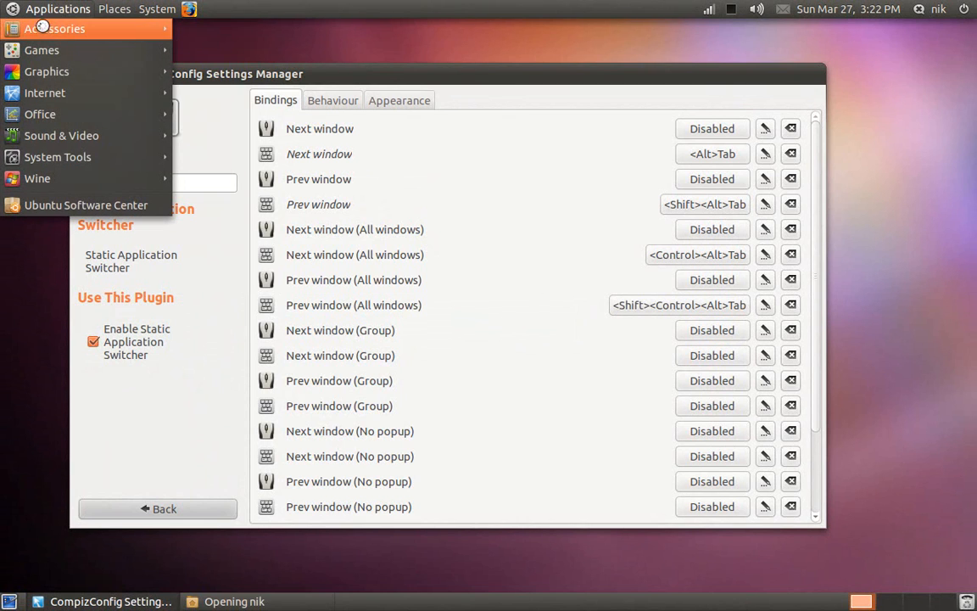
mouse_move(153, 26)
left_click(208, 35)
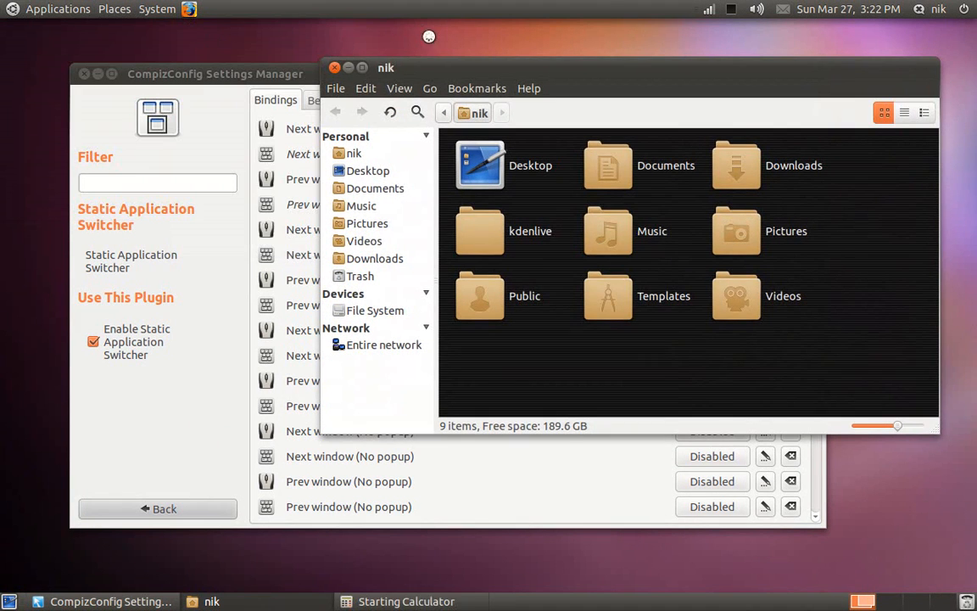
left_click_drag(797, 395, 337, 186)
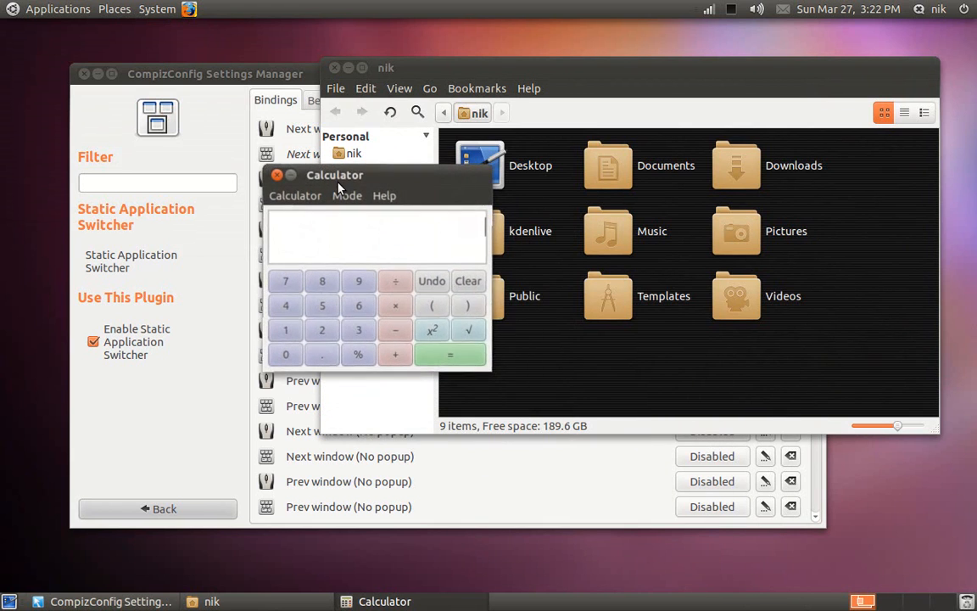
- Bring the settings, home folder and Calculator windows to the front in turn, finishing with Calculator in front
left_click(194, 155)
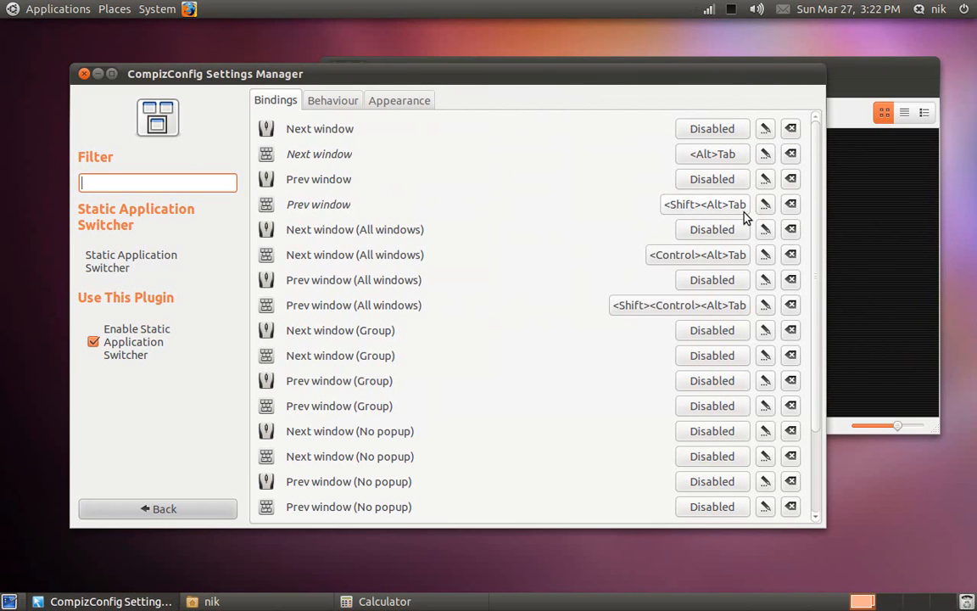
left_click(899, 335)
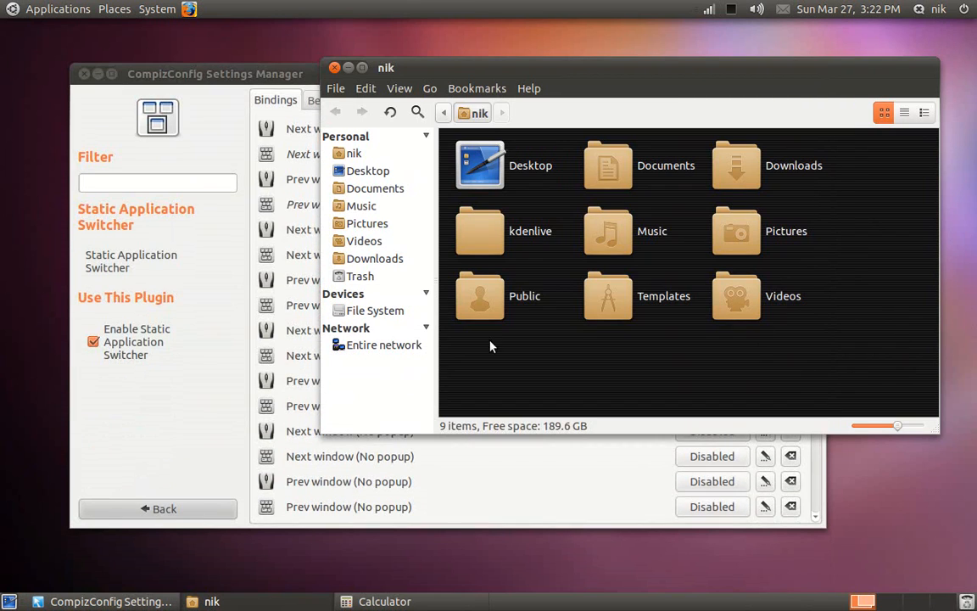
key("alt+Tab")
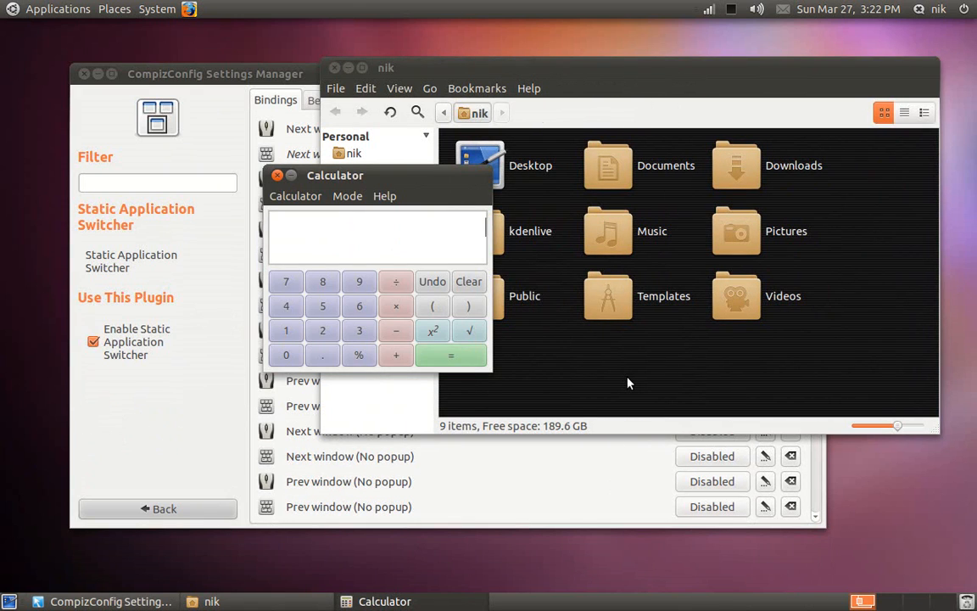
left_click(613, 514)
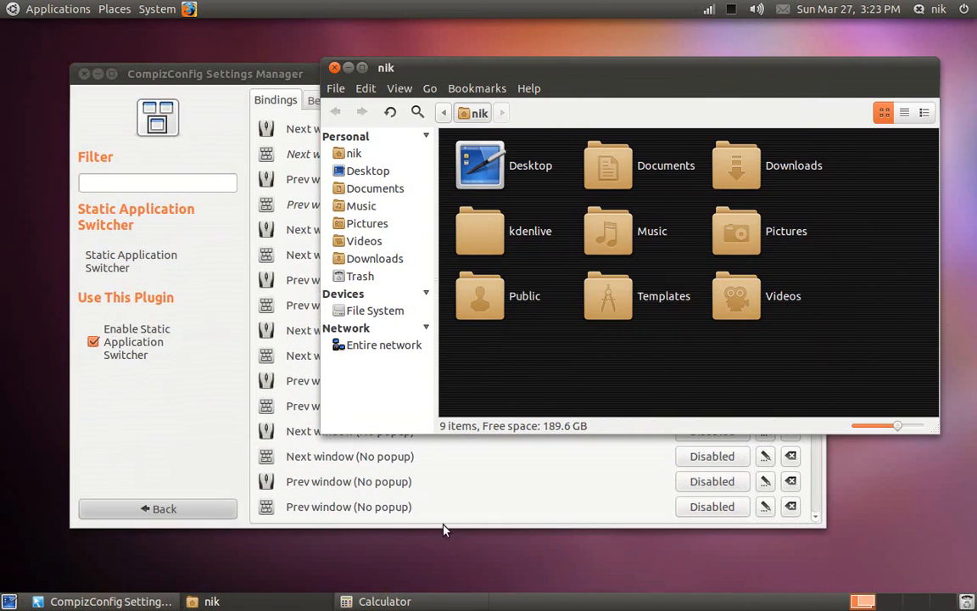
left_click(370, 601)
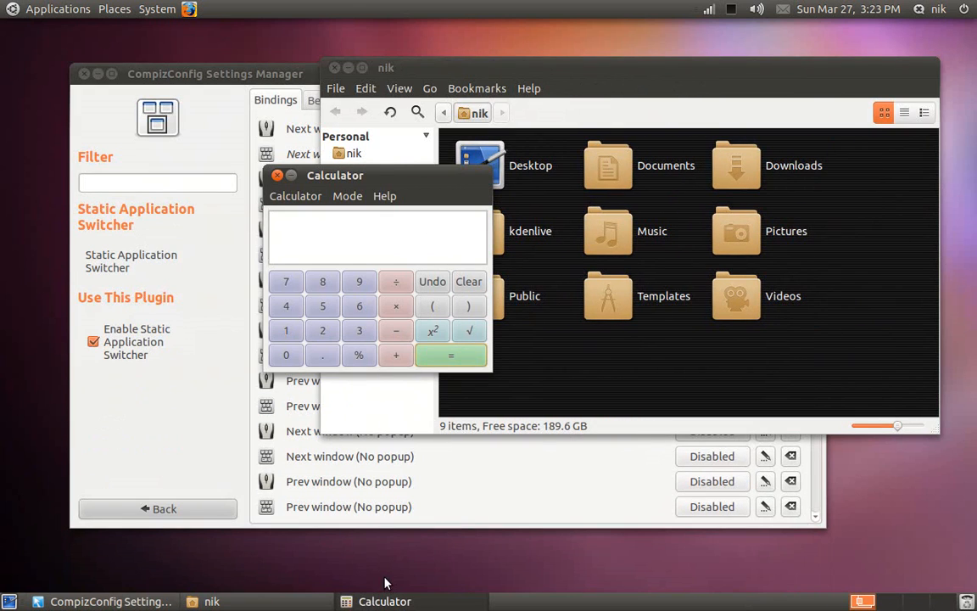
- Cycle repeatedly through the three open windows with the application switcher to examine its thumbnail previews, returning to Calculator
key("alt+Tab")
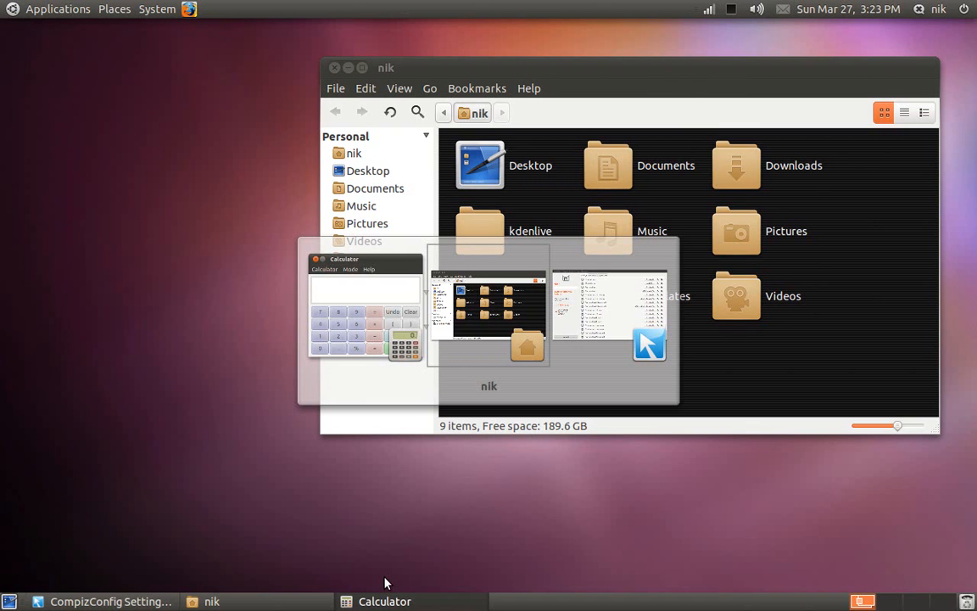
key("alt+Tab")
key("alt+Tab")
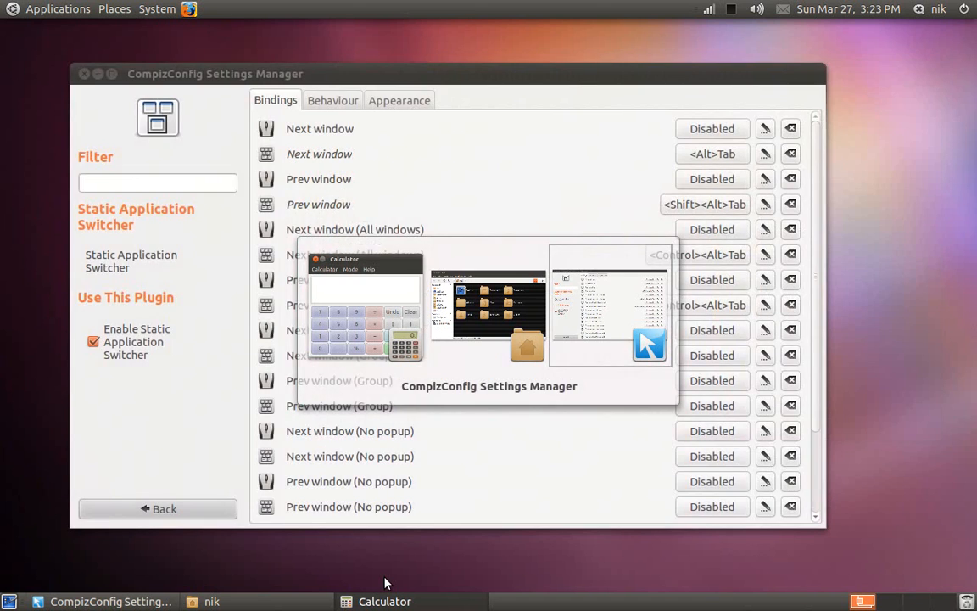
key("alt+Tab")
key("alt+Tab")
key("alt+Tab")
key("alt+Tab")
key("alt+Tab")
key("alt+Tab")
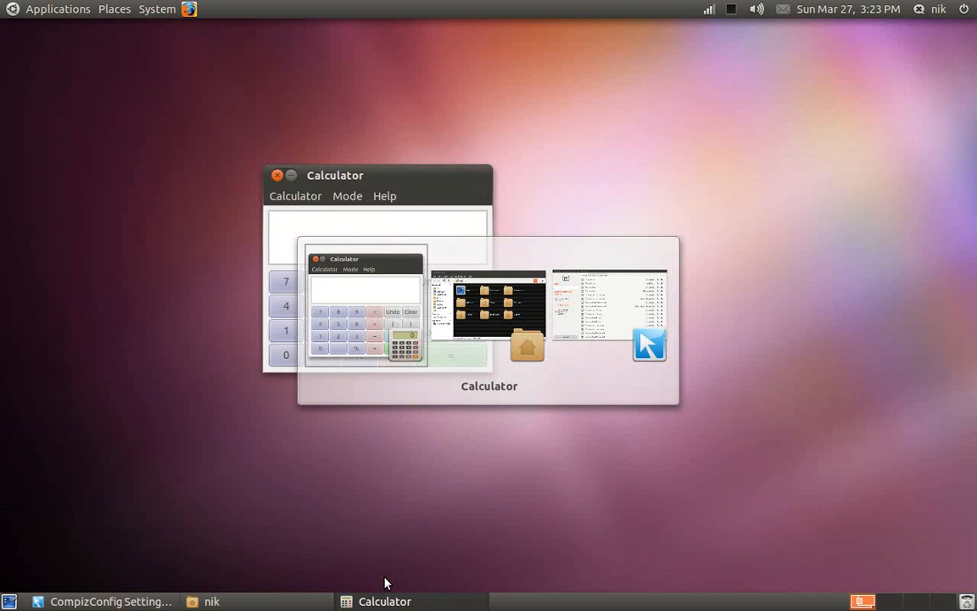
key("alt+Tab")
key("alt+Tab")
key("alt+Tab")
key("alt+Tab")
key("alt+Tab")
key("alt+Tab")
key("alt+Tab")
key("alt+Tab")
key("alt+Tab")
key("alt+Tab")
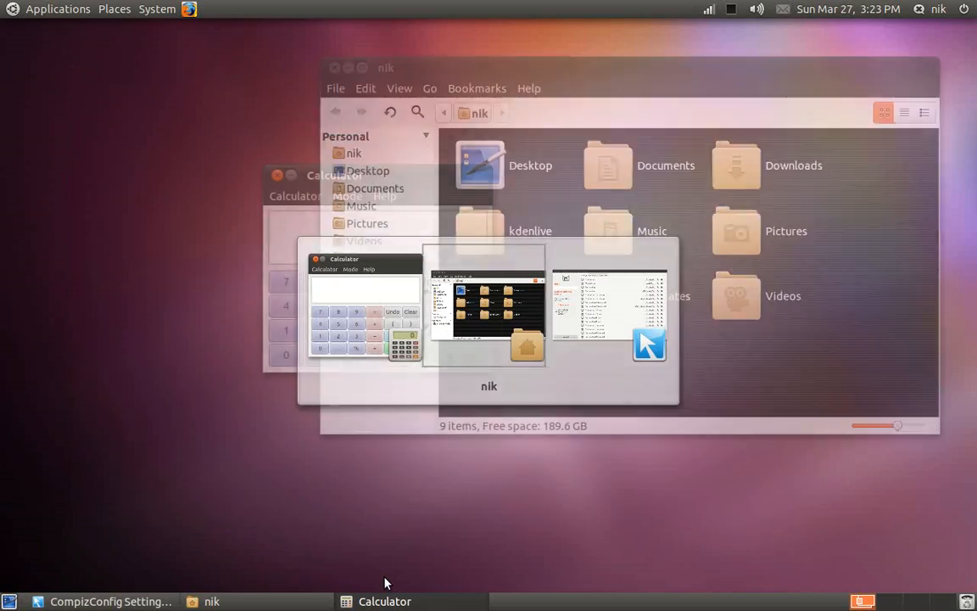
key("alt+Tab")
key("alt+Tab")
key("alt+Tab")
key("alt+Tab")
key("alt+Tab")
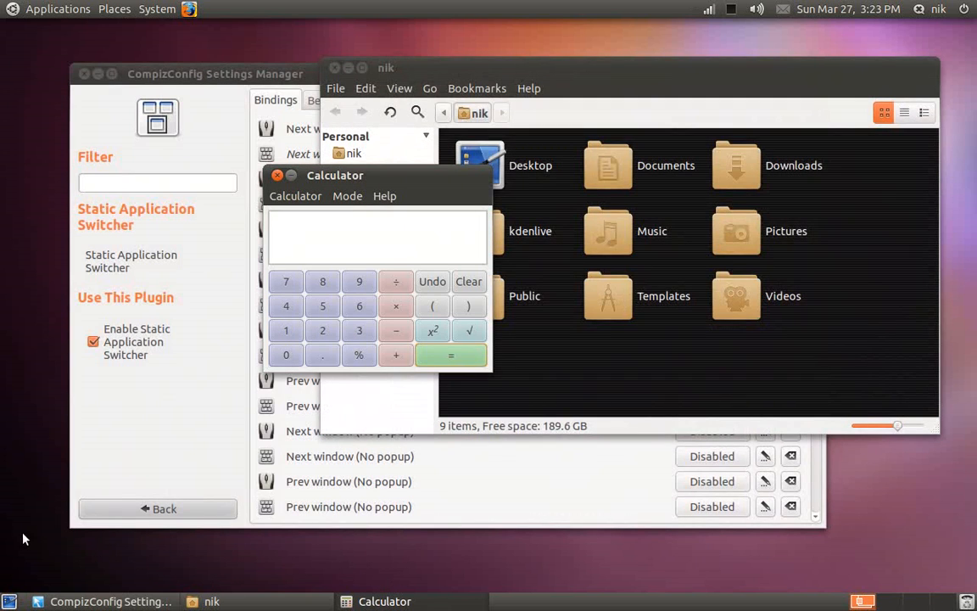
- Minimize all windows, cycle through them in the application switcher to examine its icons, and restore only the CompizConfig Settings Manager window
left_click(7, 602)
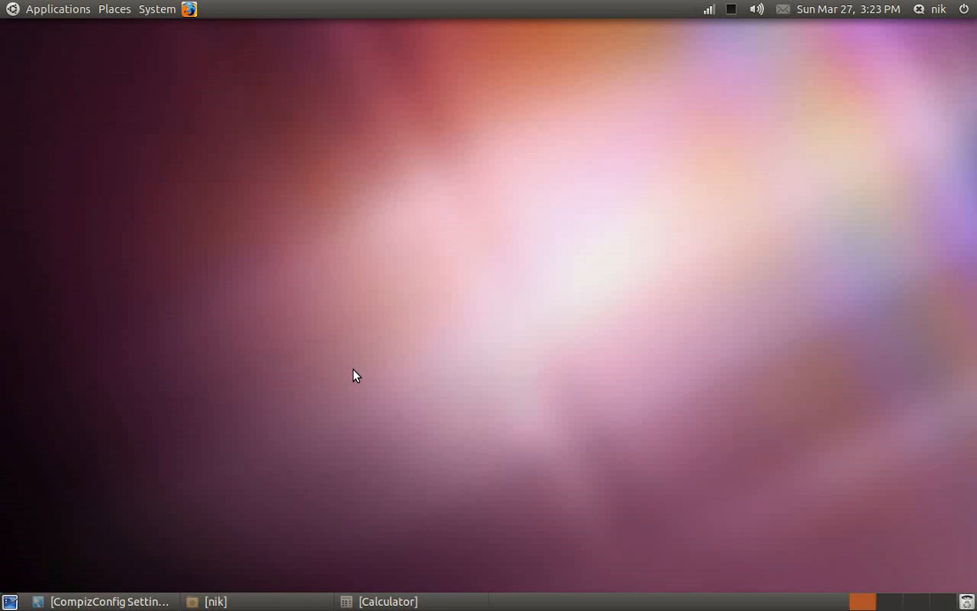
key("alt+Tab")
key("alt+Tab")
key("alt+Tab")
key("alt+Tab")
key("alt+Tab")
key("alt+Tab")
key("alt+Tab")
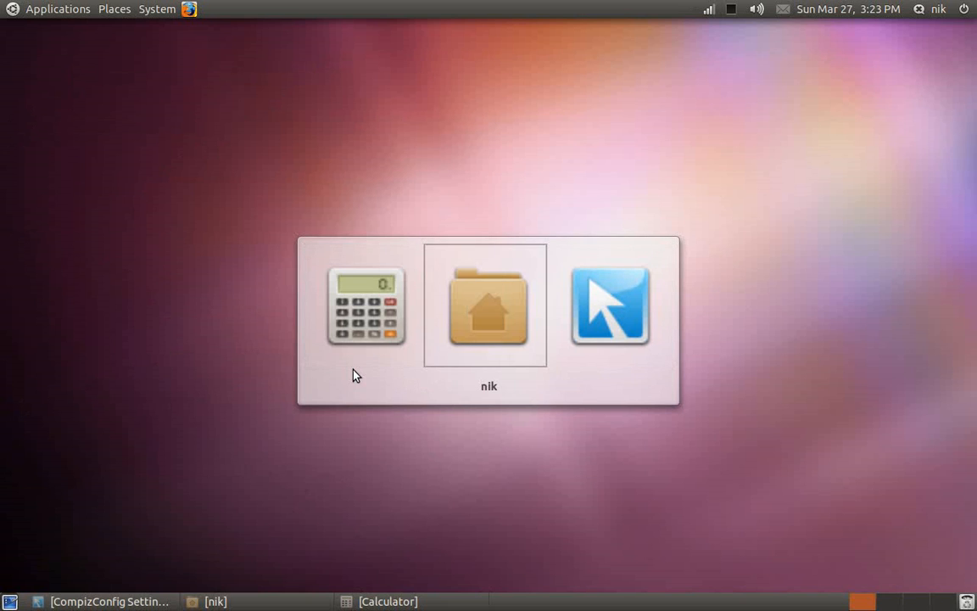
key("alt+Tab")
key("alt+Tab")
key("alt+Tab")
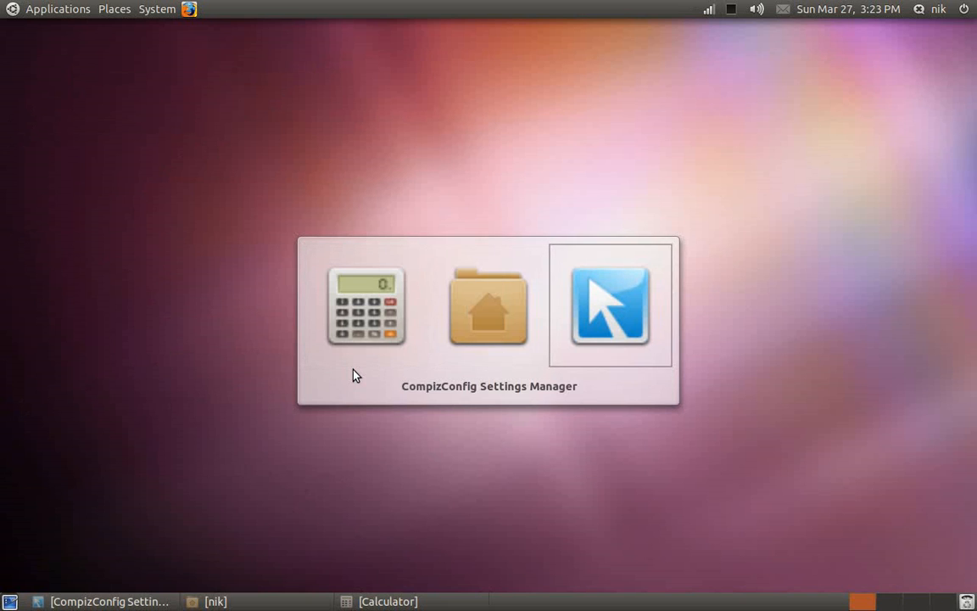
key("alt+Tab")
key("alt+Tab")
key("alt+Tab")
key("alt+Tab")
key("alt+Tab")
key("alt+Tab")
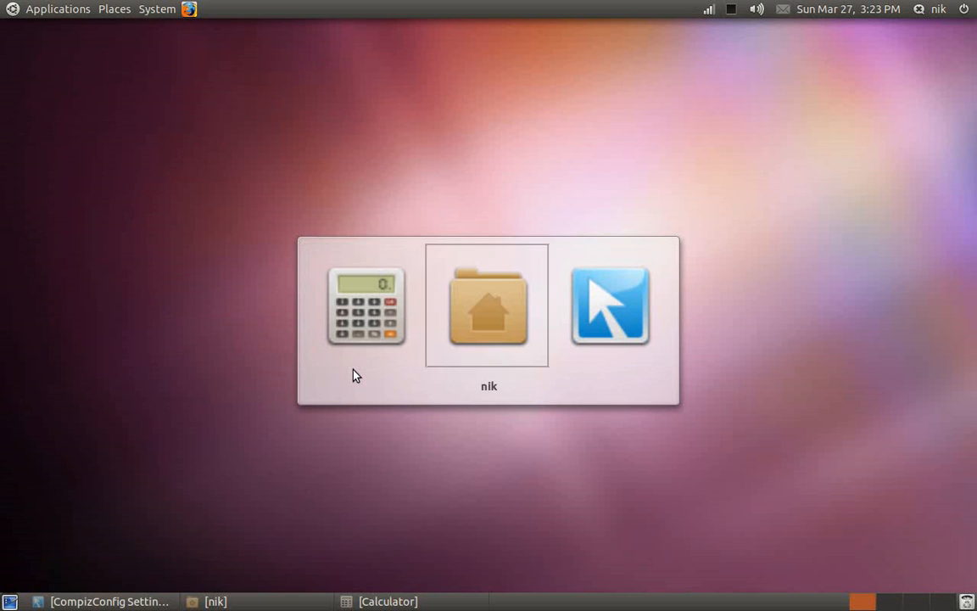
key("alt+Tab")
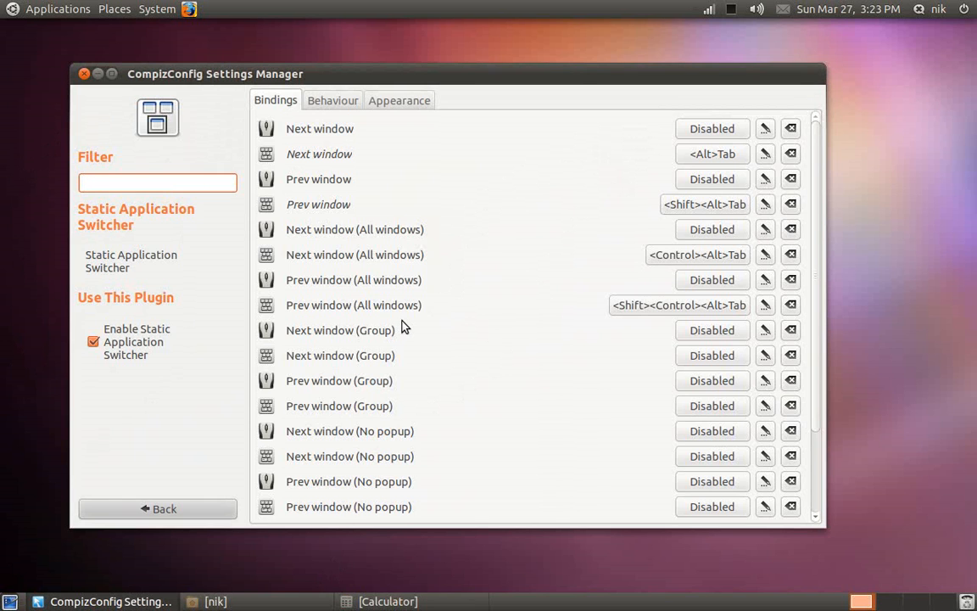
- Return to the plugin overview, enable the Extra WM Actions plugin and open its settings
left_click(195, 509)
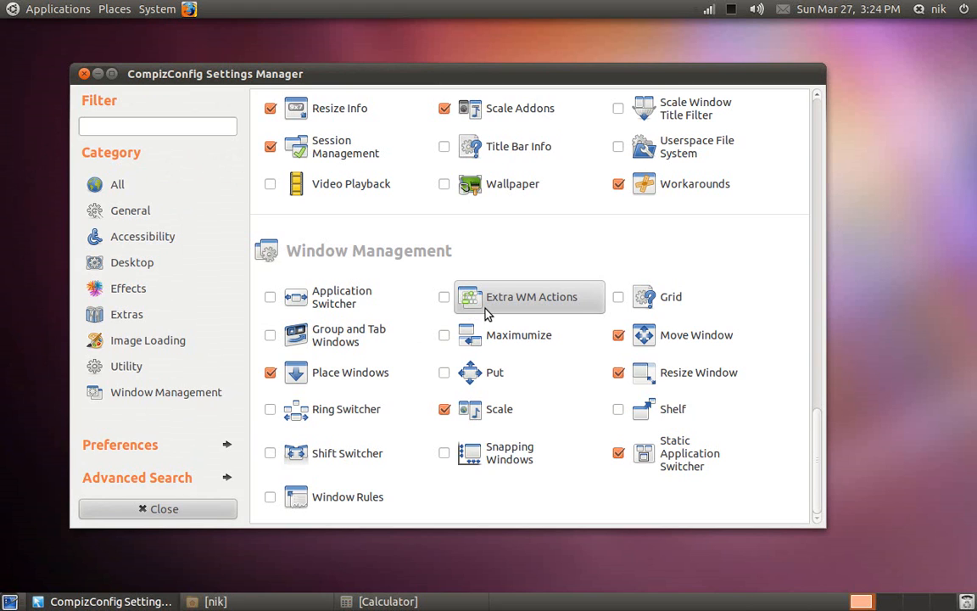
left_click(445, 297)
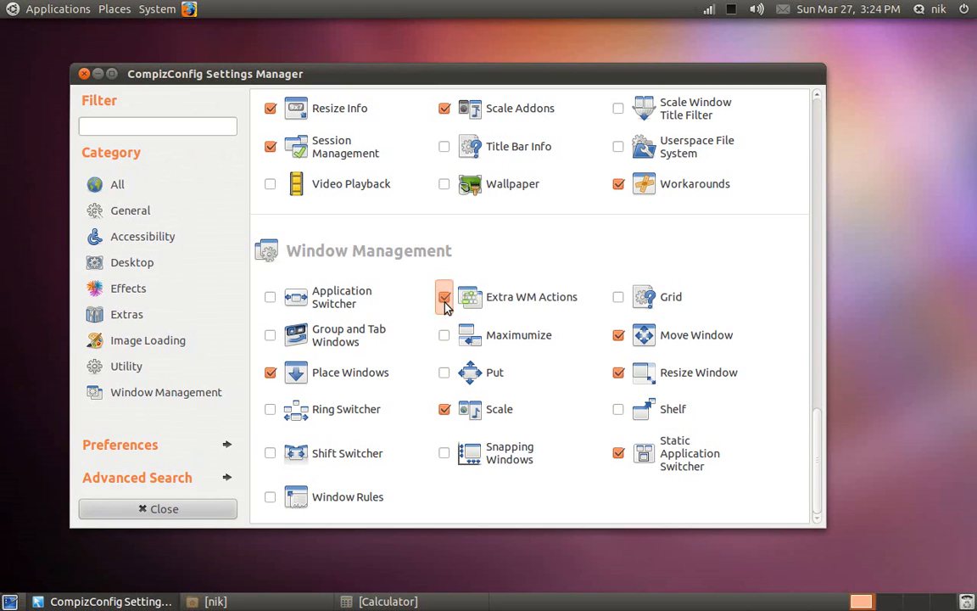
left_click(509, 306)
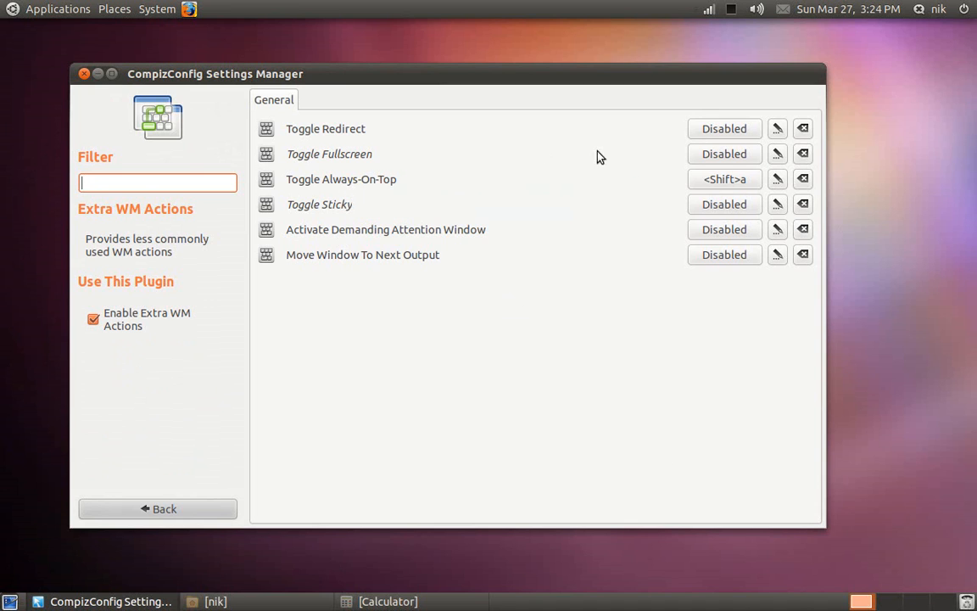
- Clear the Toggle Always-On-Top key binding and assign Shift+a to it again by grabbing the key combination
left_click(713, 180)
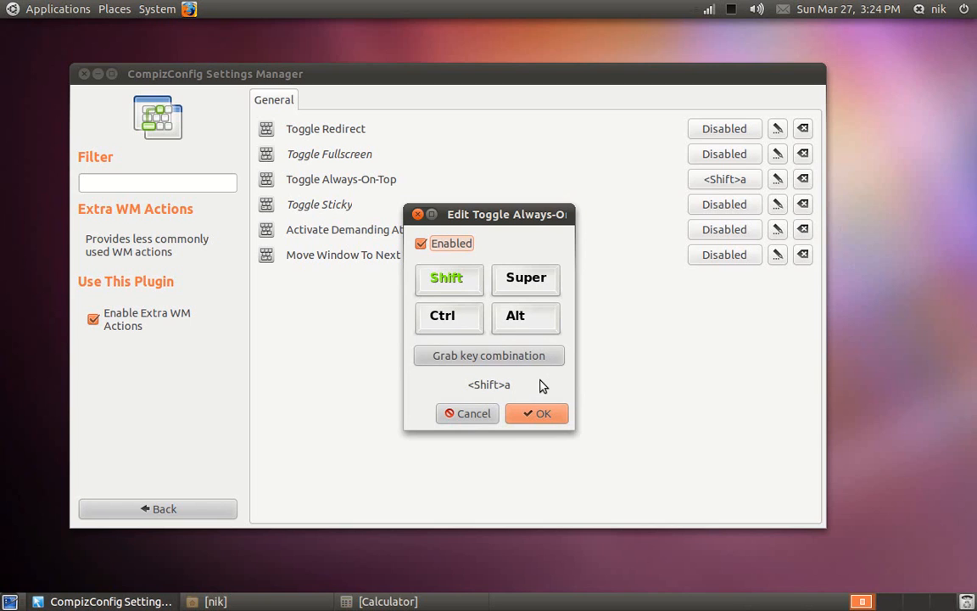
left_click(471, 413)
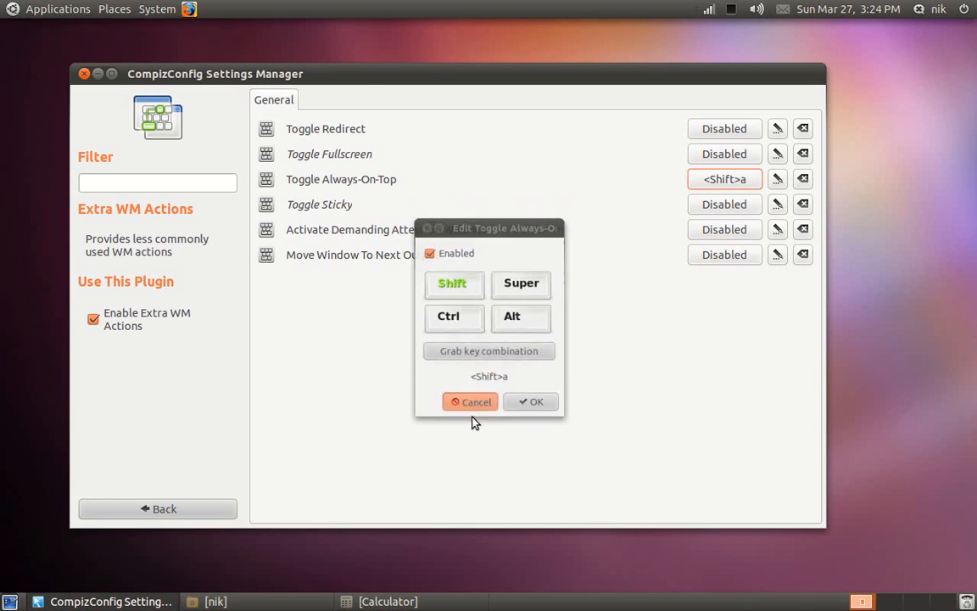
left_click(804, 185)
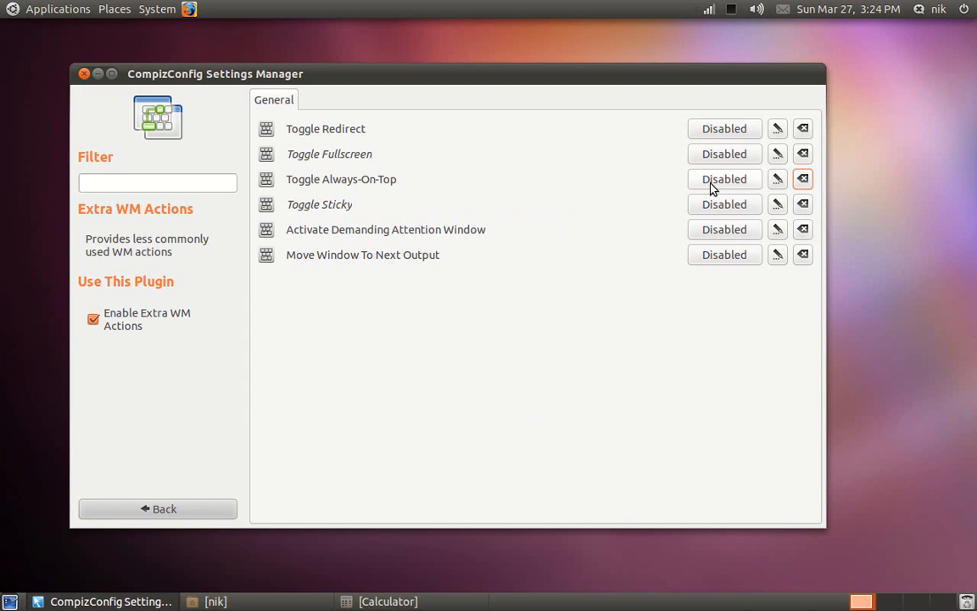
left_click(711, 188)
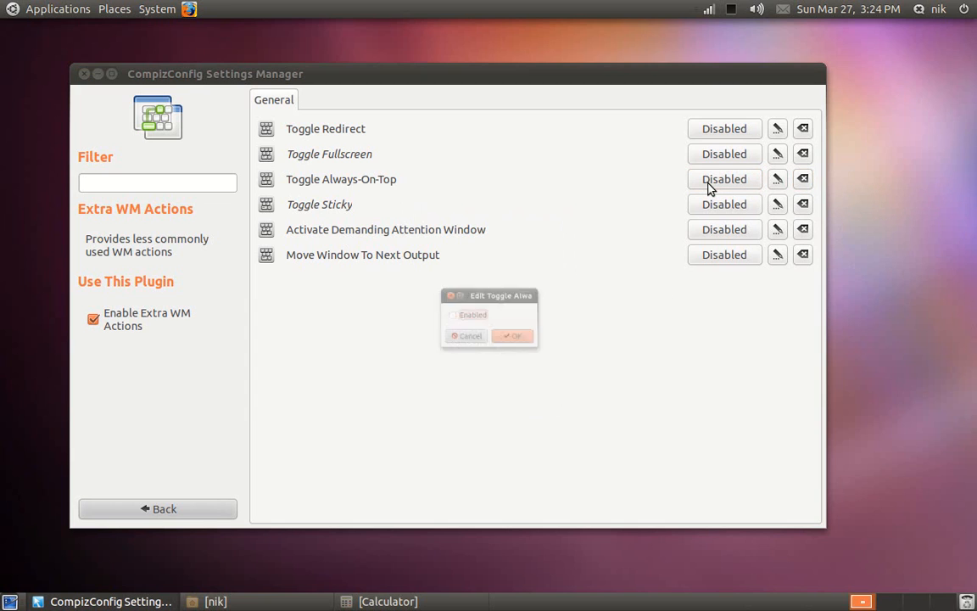
left_click(434, 313)
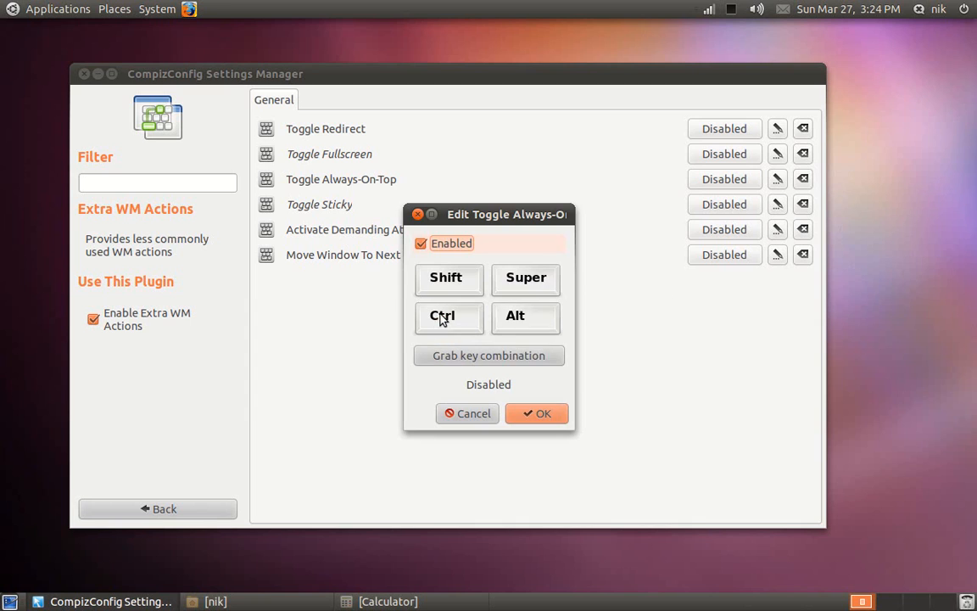
left_click(457, 356)
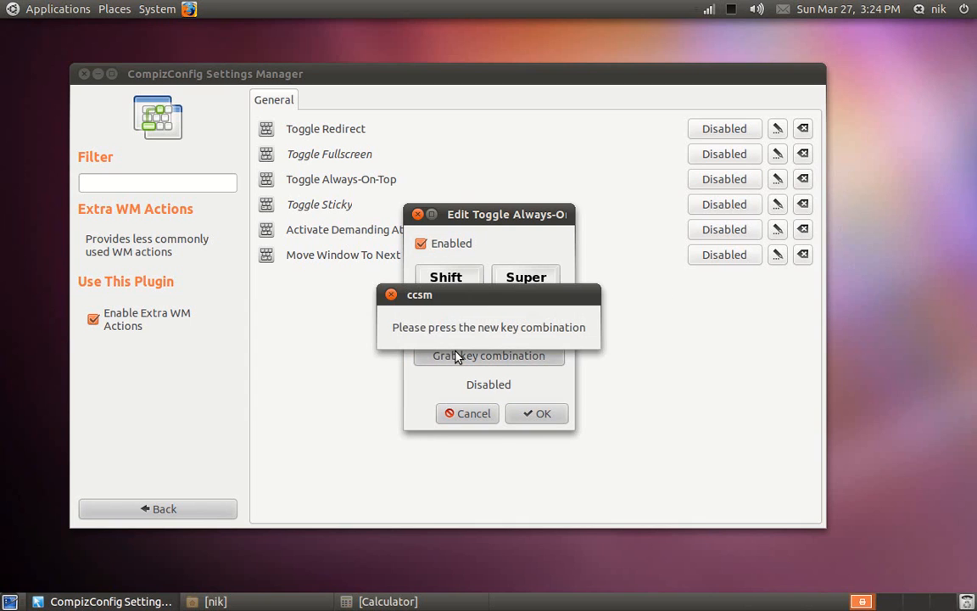
key("shift+a")
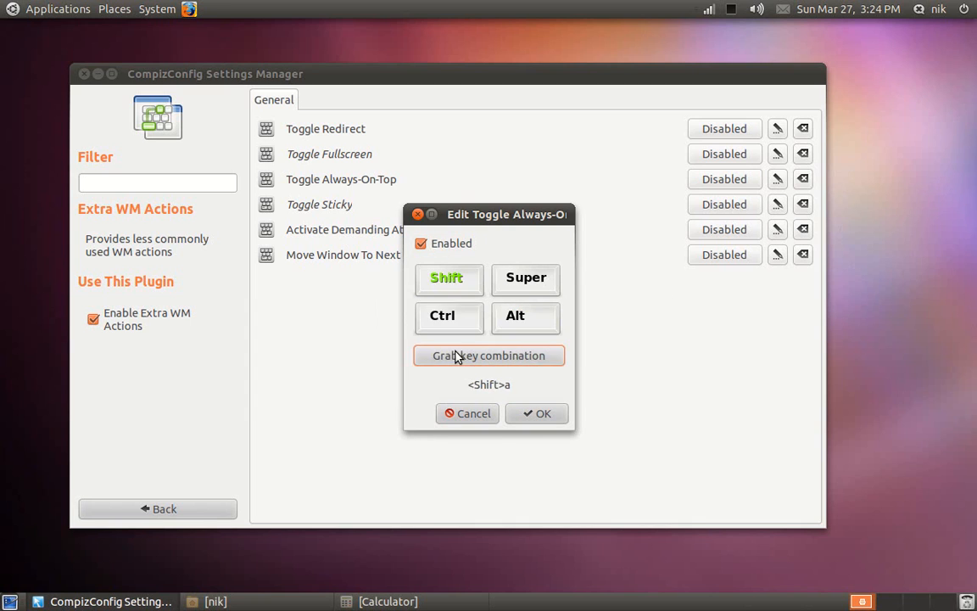
left_click(532, 413)
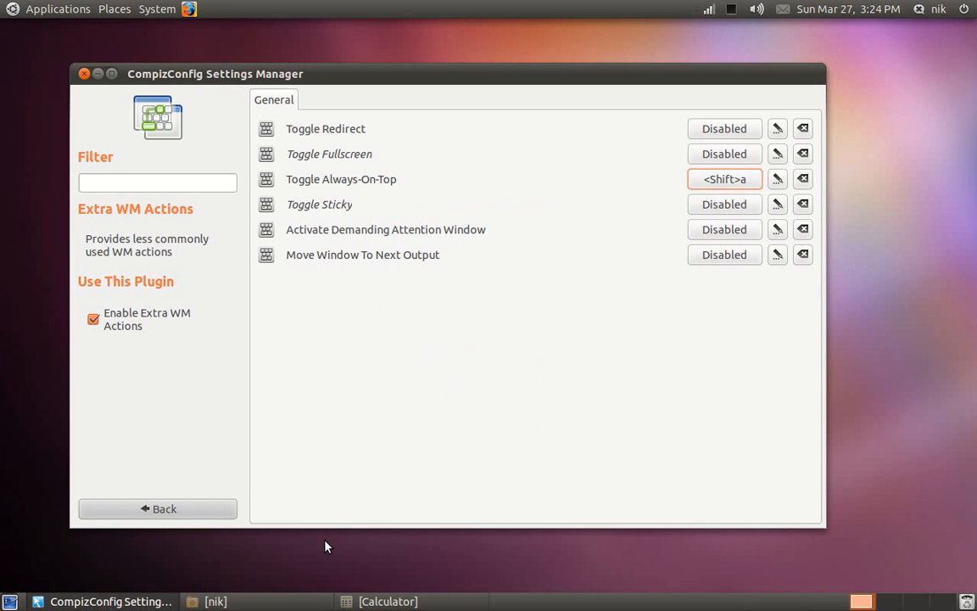
- Restore the home folder window, move it slightly lower, and alternate it with the settings window, leaving the folder in front
left_click(310, 604)
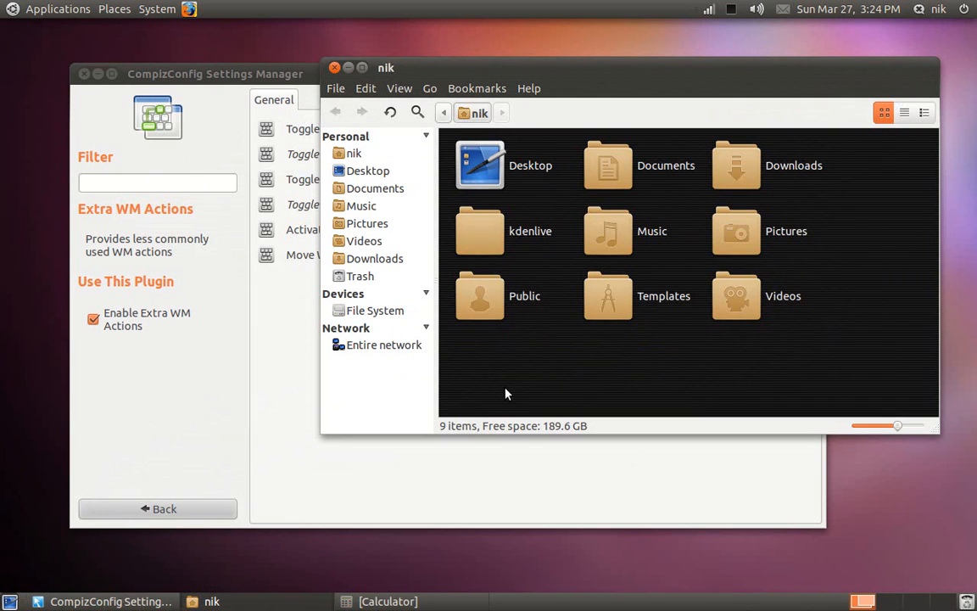
left_click_drag(543, 79, 562, 146)
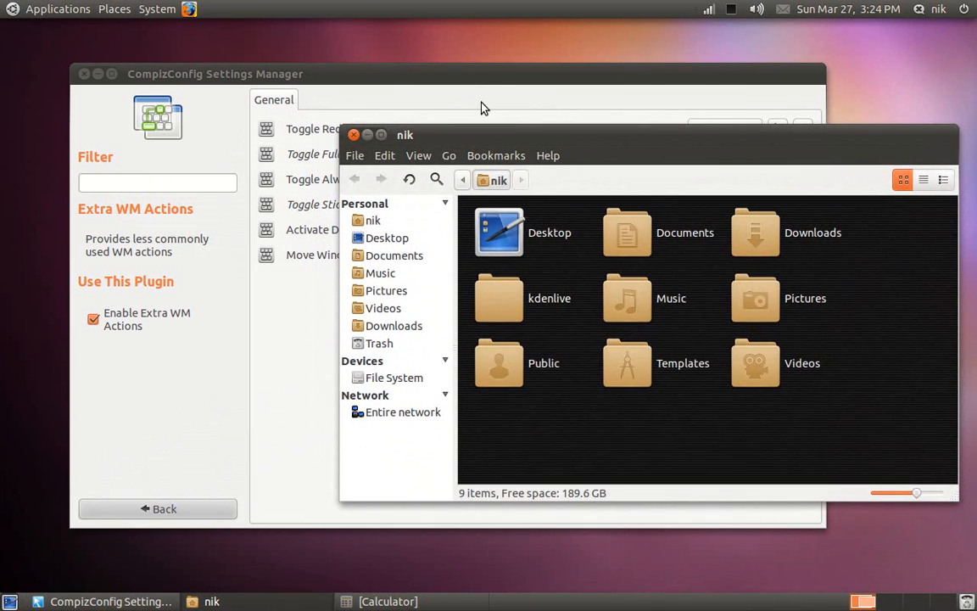
left_click(458, 74)
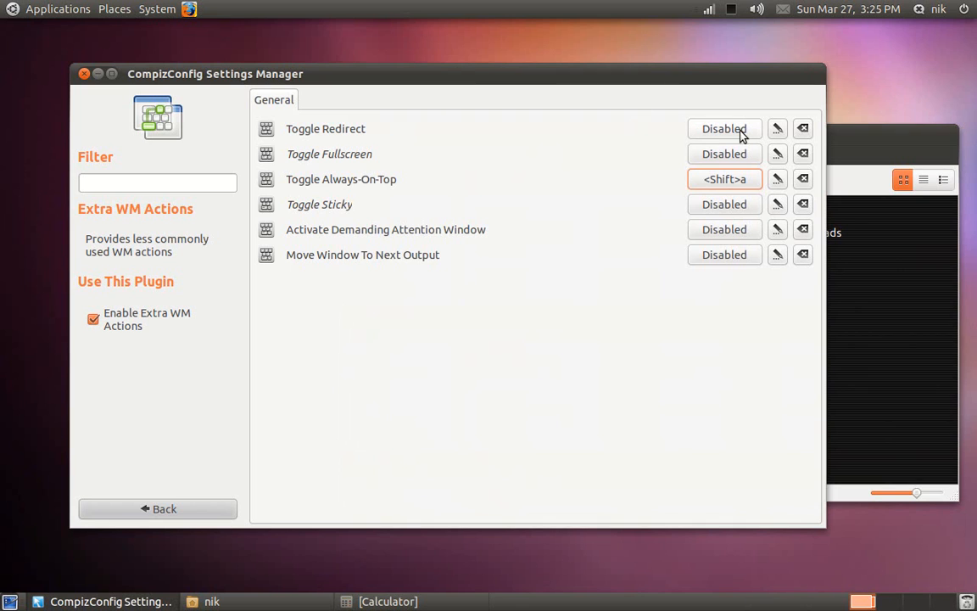
left_click(848, 138)
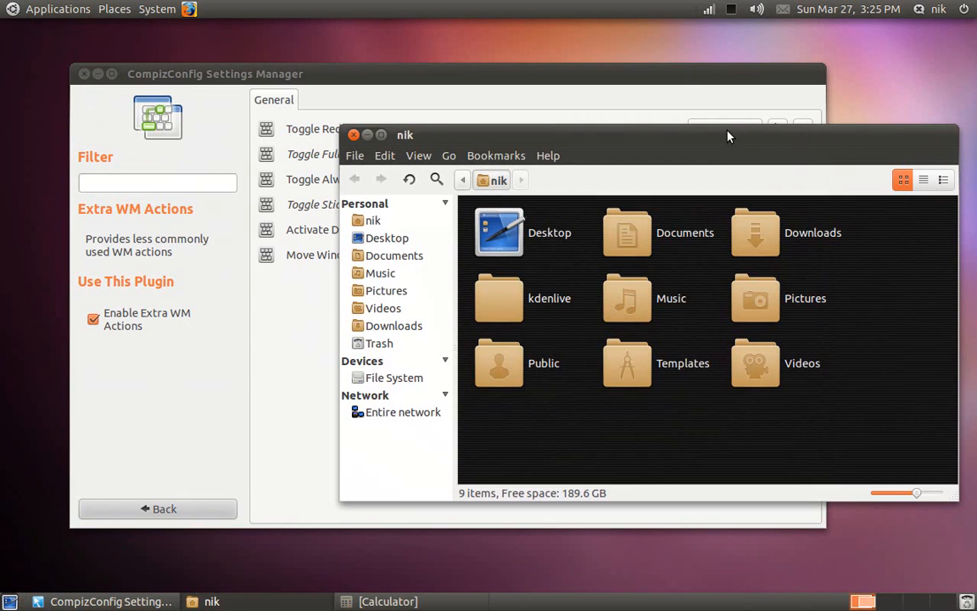
- Shift the always-on-top home folder window aside, then maximize, restore and reposition the CompizConfig Settings Manager window behind it
left_click_drag(719, 130, 741, 139)
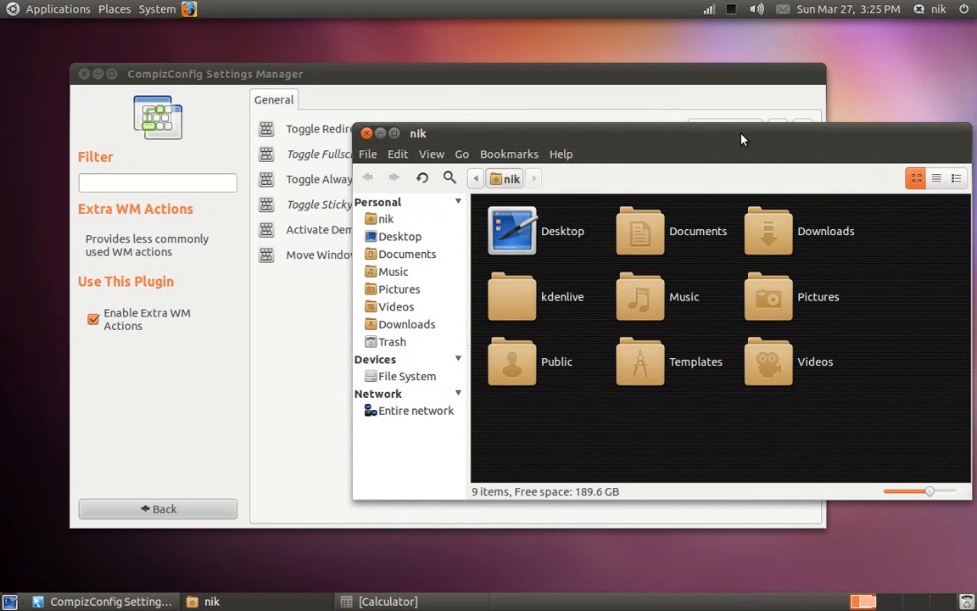
double_click(437, 83)
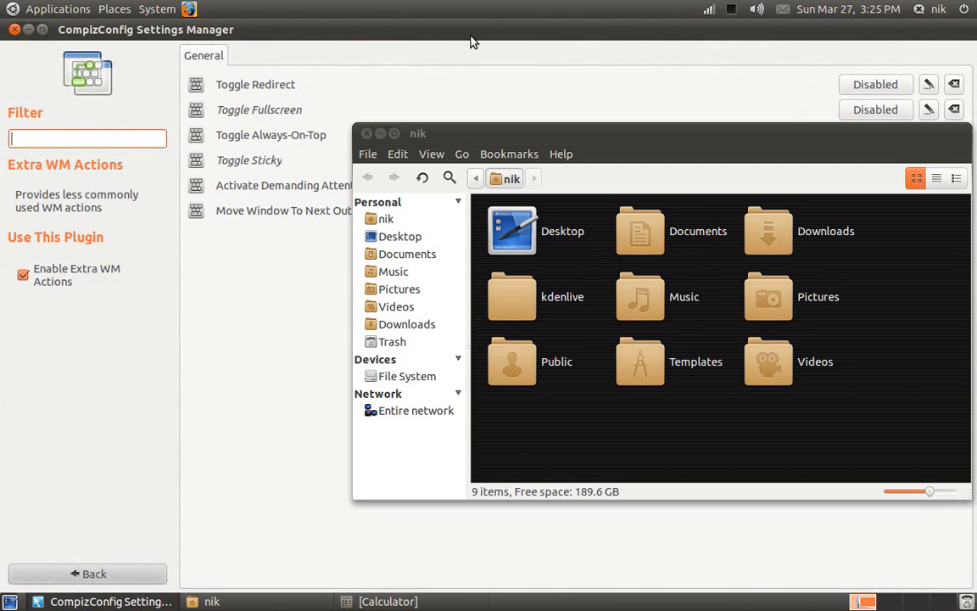
double_click(471, 34)
left_click_drag(473, 70, 518, 61)
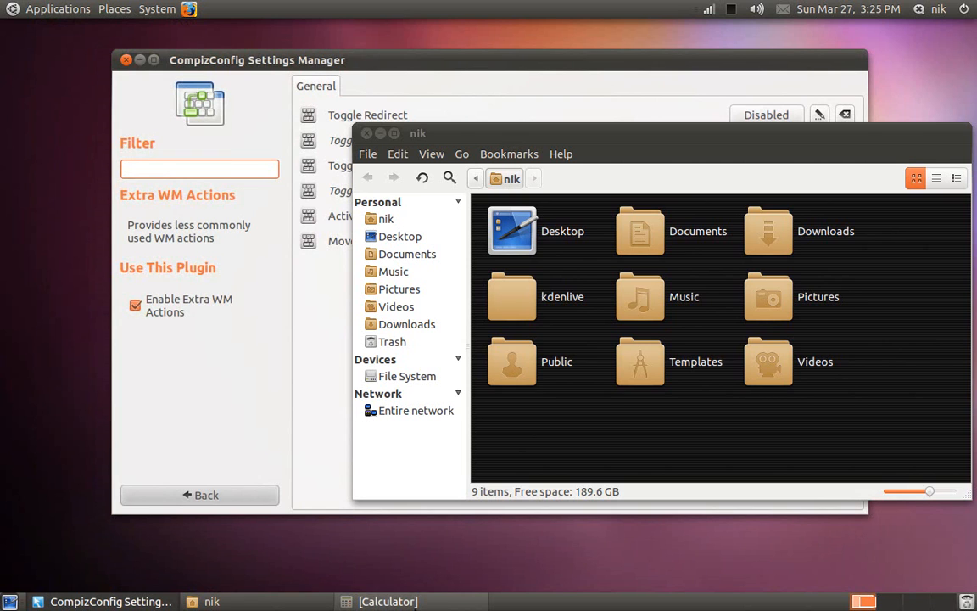
- Restore the Calculator and move it partly behind the home folder window, then close both windows
left_click(386, 600)
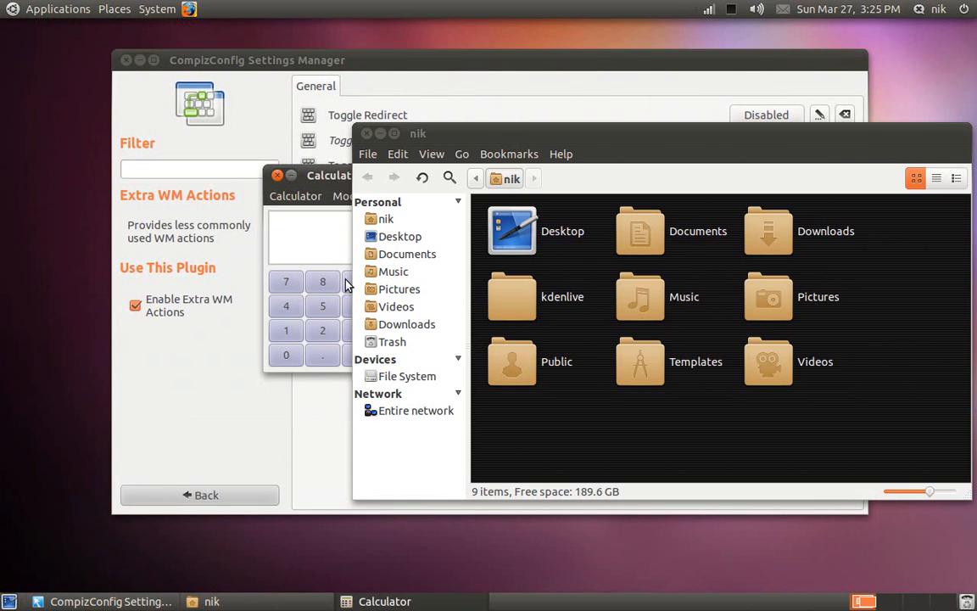
left_click_drag(311, 168, 247, 204)
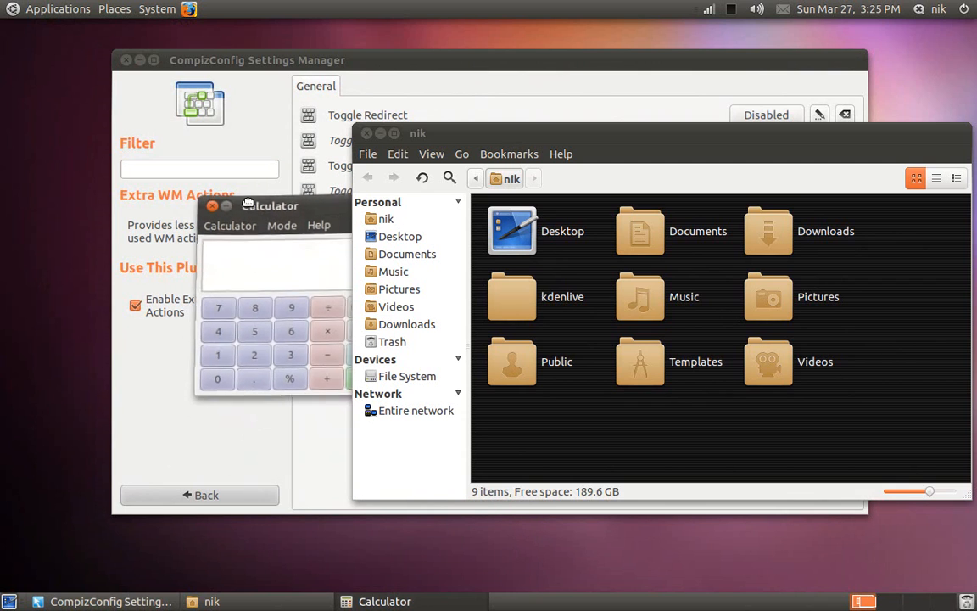
left_click(212, 209)
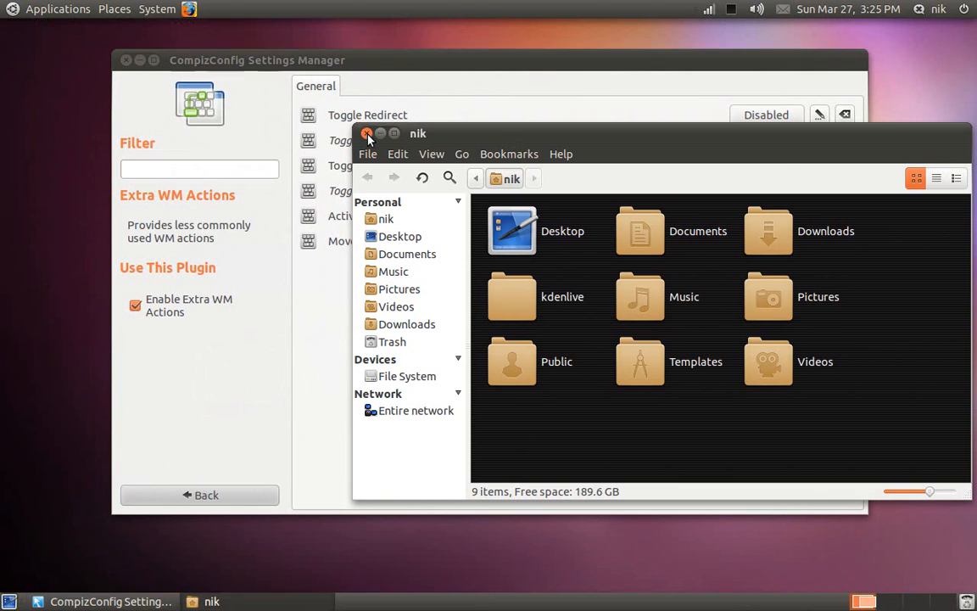
left_click(367, 133)
- Open a Terminal window and arrange it near the desktop's upper-left corner with the settings window offset beside it, leaving the terminal focused
left_click(7, 8)
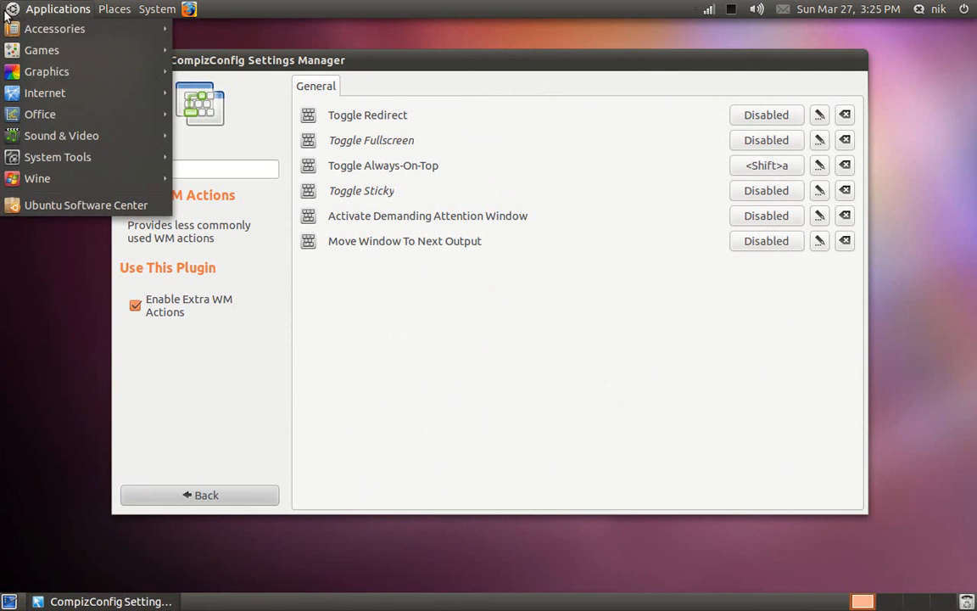
mouse_move(56, 28)
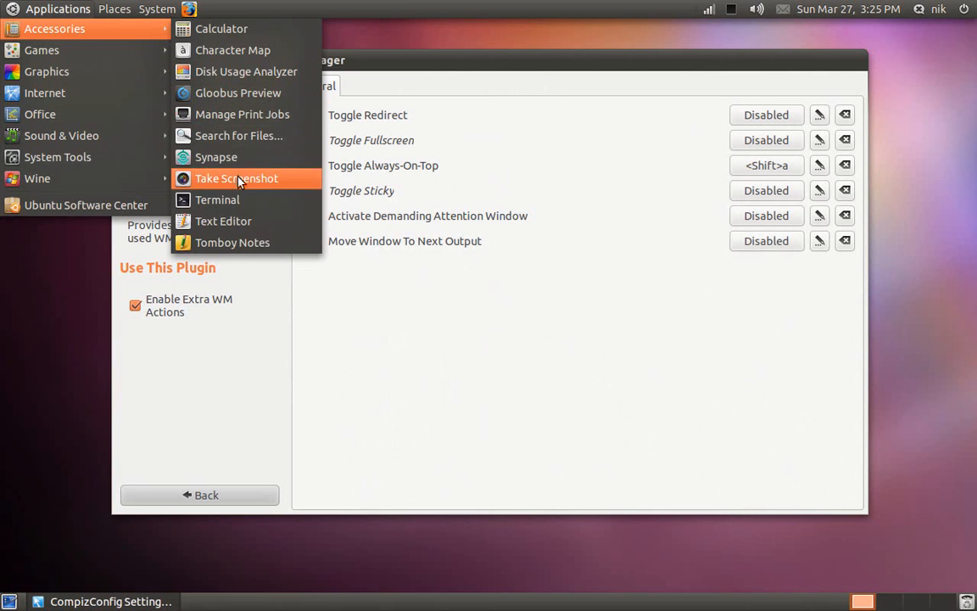
left_click(240, 200)
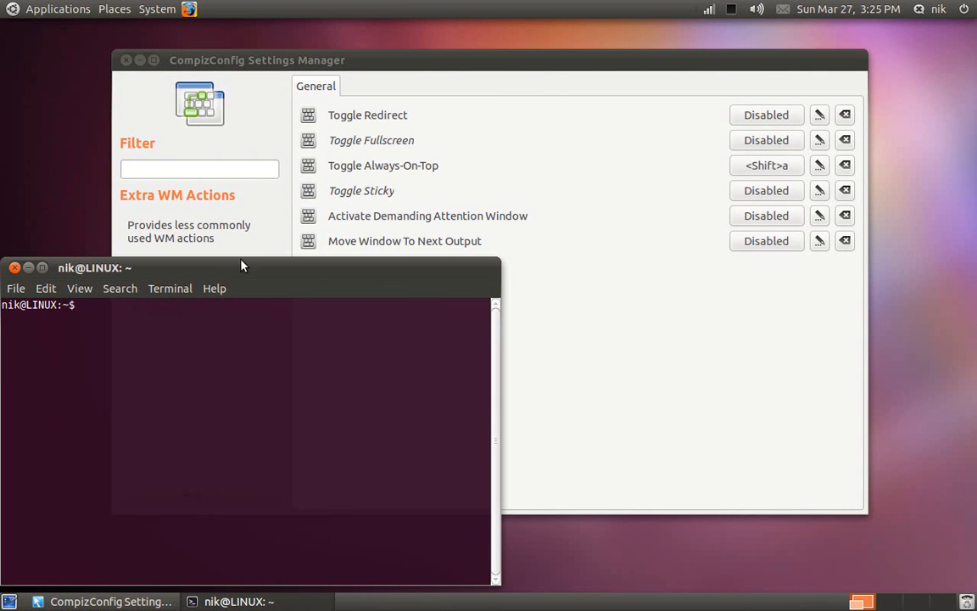
left_click_drag(240, 257, 267, 47)
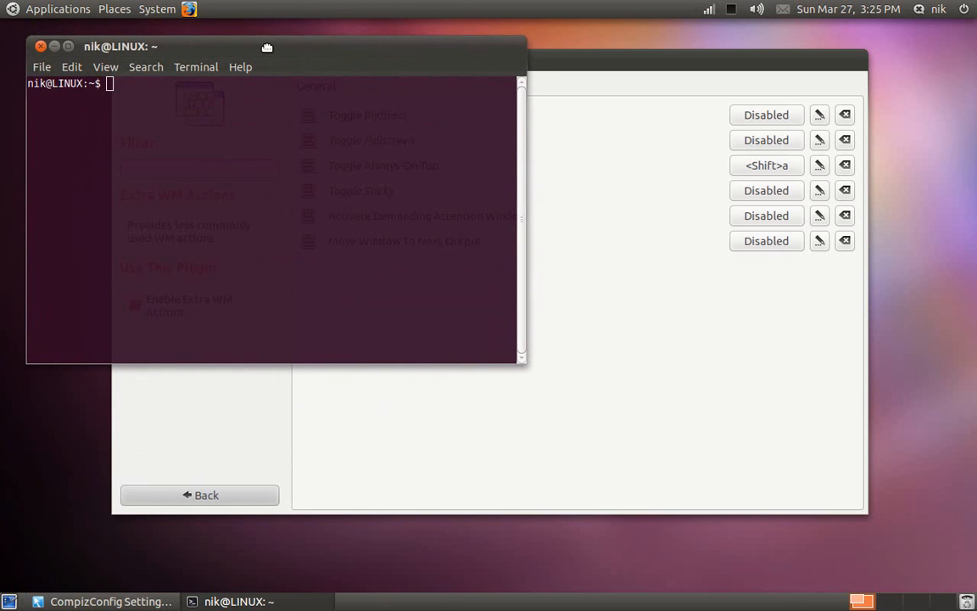
left_click_drag(624, 61, 745, 84)
left_click(394, 51)
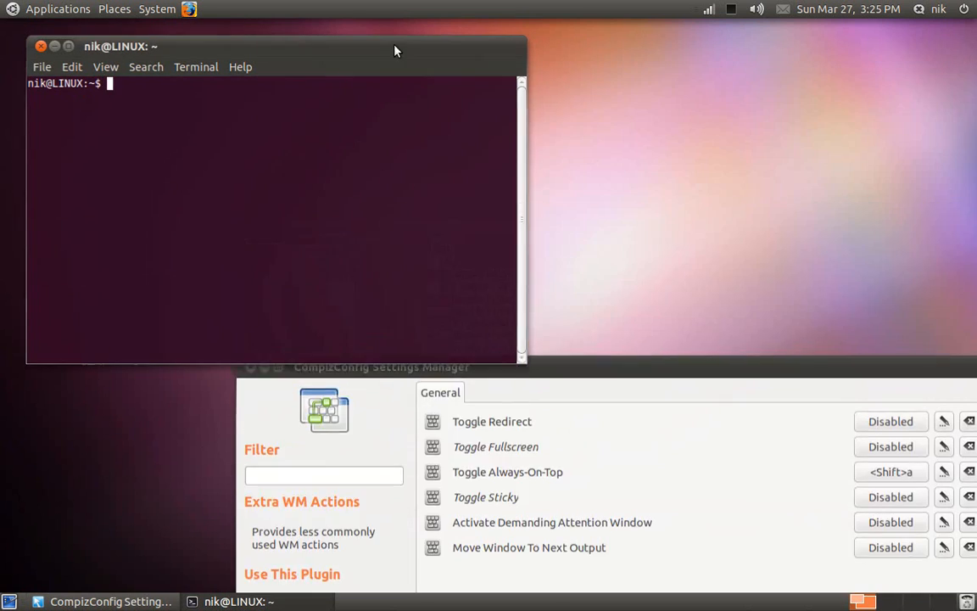
- Alternate the terminal and settings windows, test the terminal as always-on-top by moving the settings window behind it, and close the terminal
left_click(603, 136)
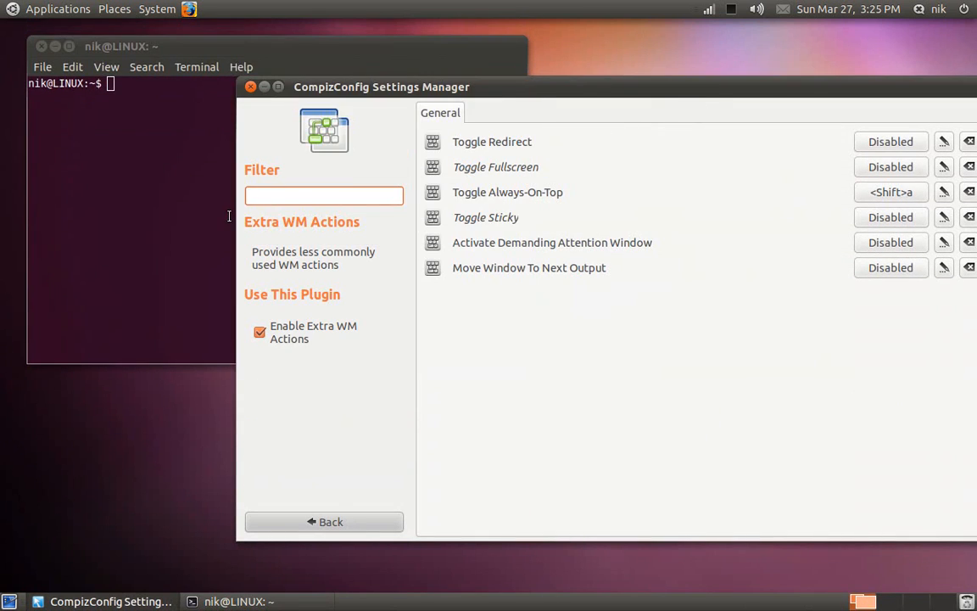
left_click_drag(229, 214, 277, 217)
left_click(730, 165)
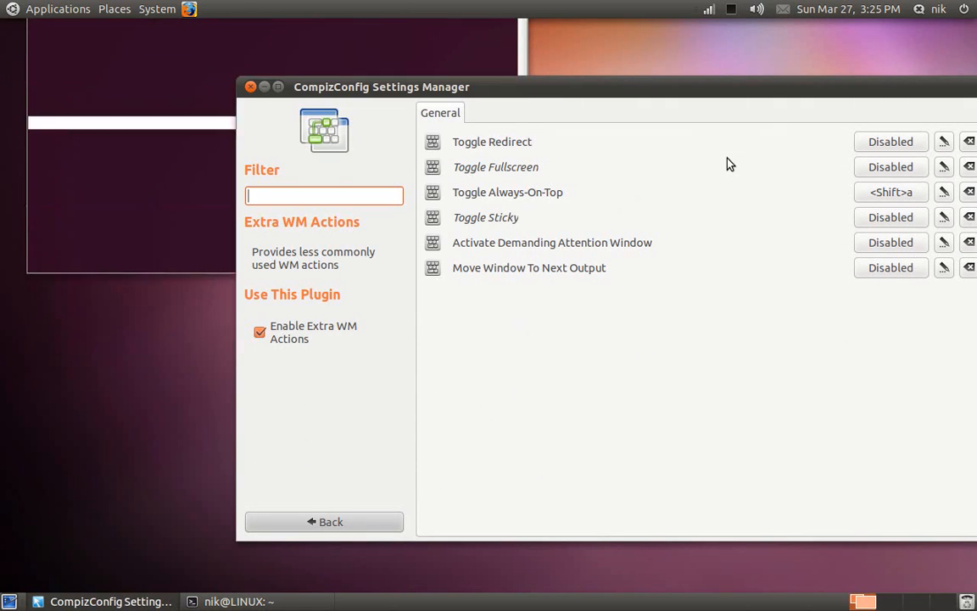
left_click(205, 272)
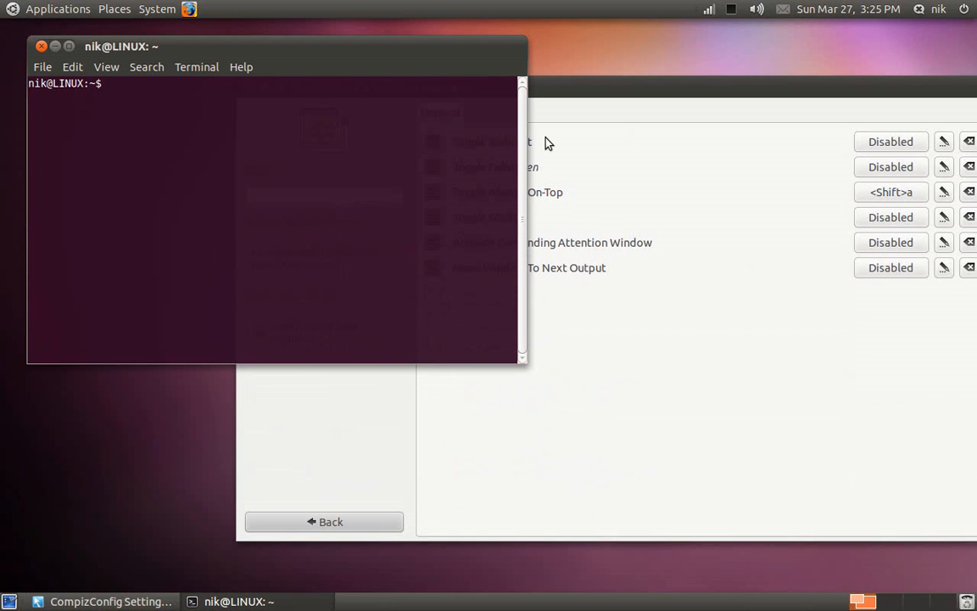
left_click(661, 124)
left_click_drag(646, 91, 641, 61)
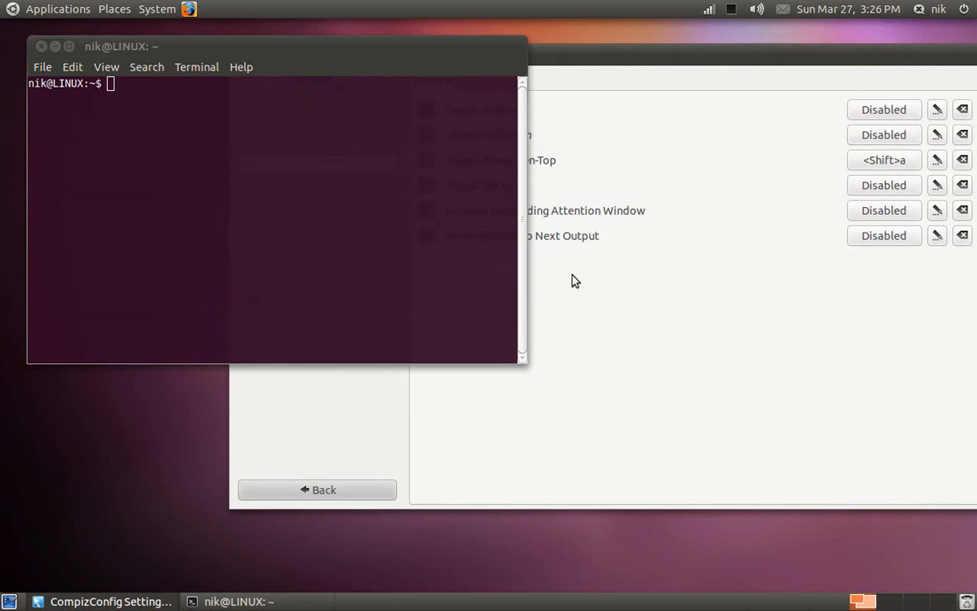
left_click(39, 46)
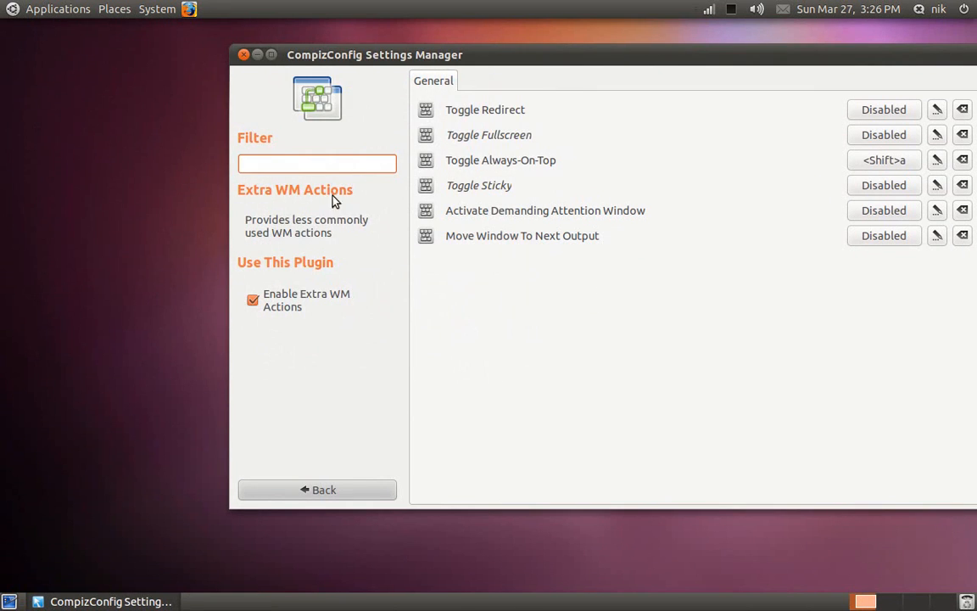
- Move the settings window back to the middle of the desktop and open the Scale plugin's settings
left_click_drag(353, 51, 254, 78)
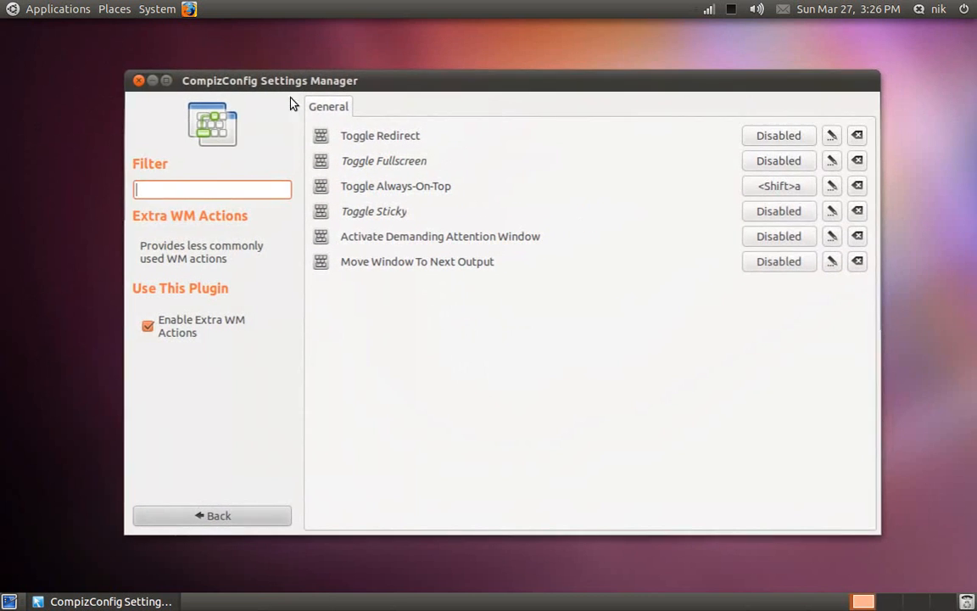
left_click(234, 516)
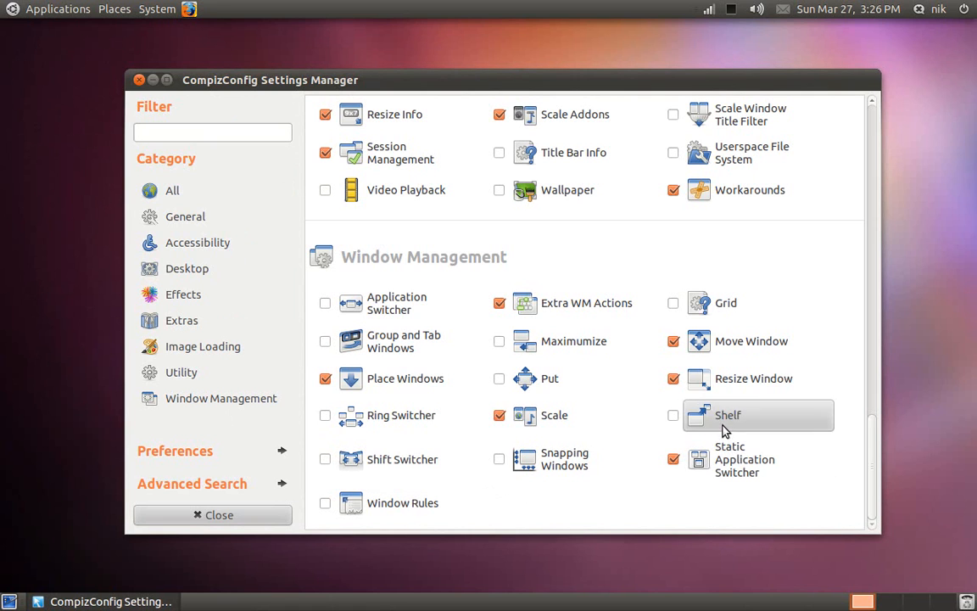
left_click(539, 416)
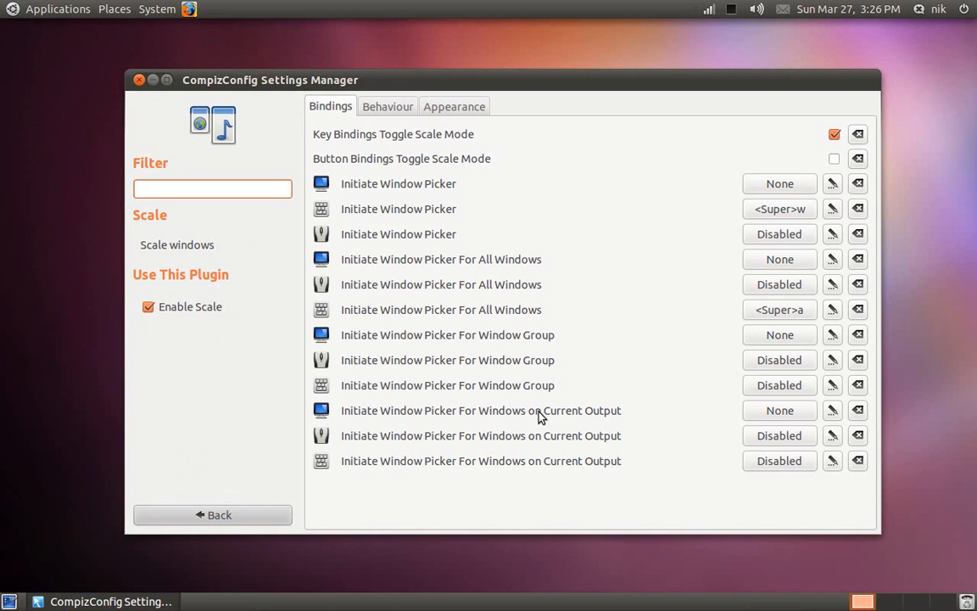
- Open the home folder, move the settings window up and to the left, and bring the folder window to the front
left_click(123, 9)
left_click(125, 27)
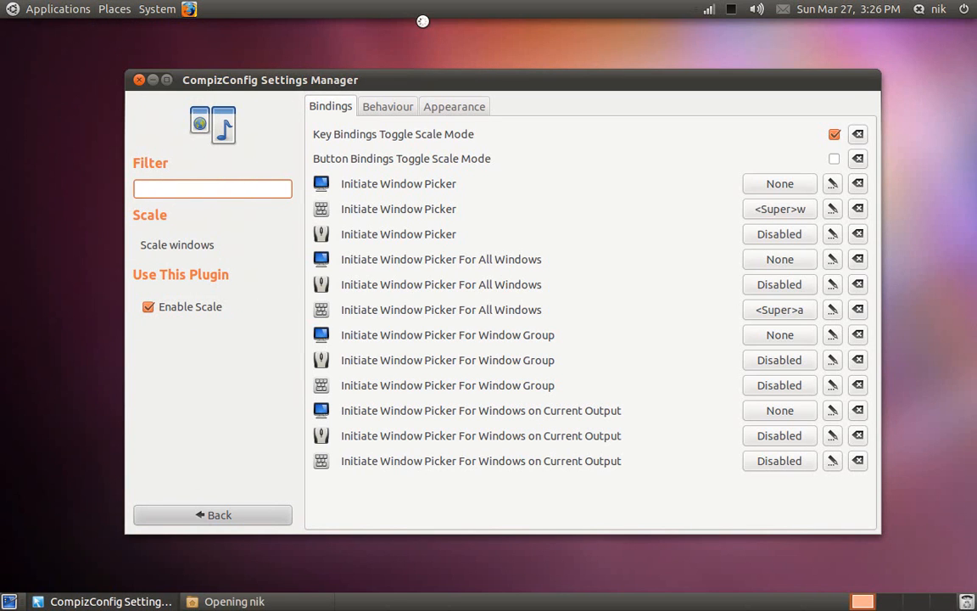
left_click(640, 73)
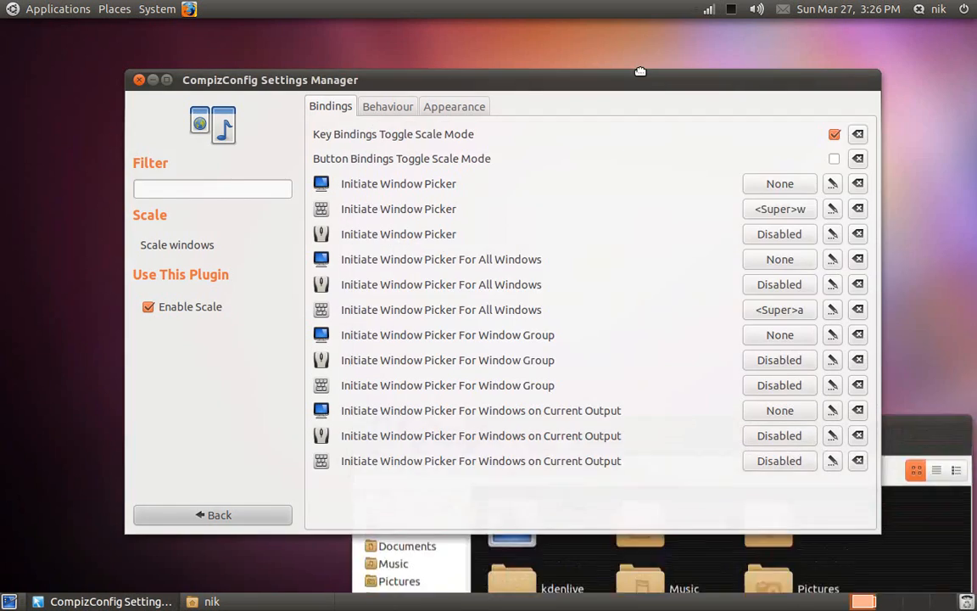
left_click_drag(640, 73, 586, 57)
left_click(892, 138)
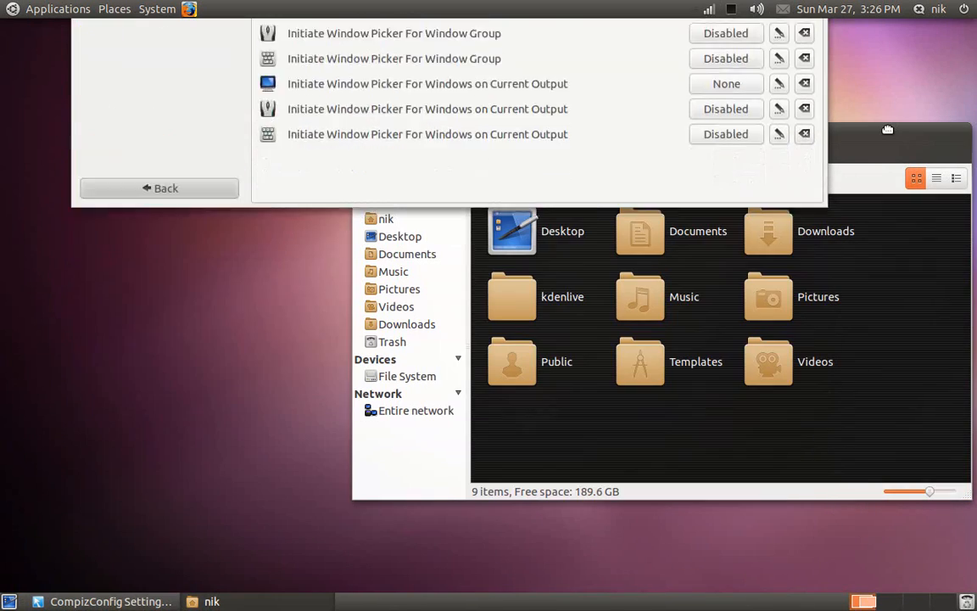
- Open a Calculator on the second workspace, move it toward the middle, and return to the first workspace
key("ctrl+alt+Right")
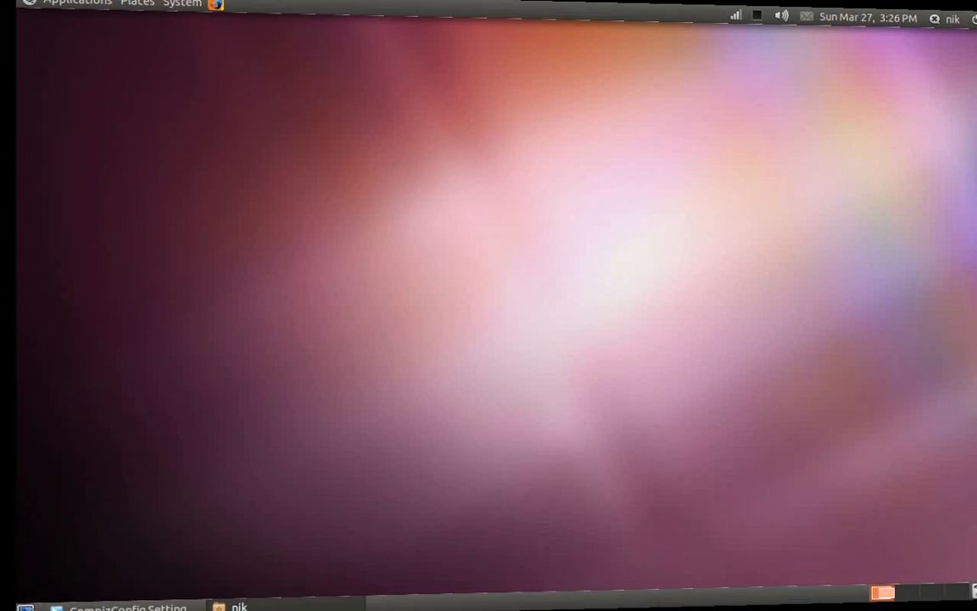
left_click(57, 9)
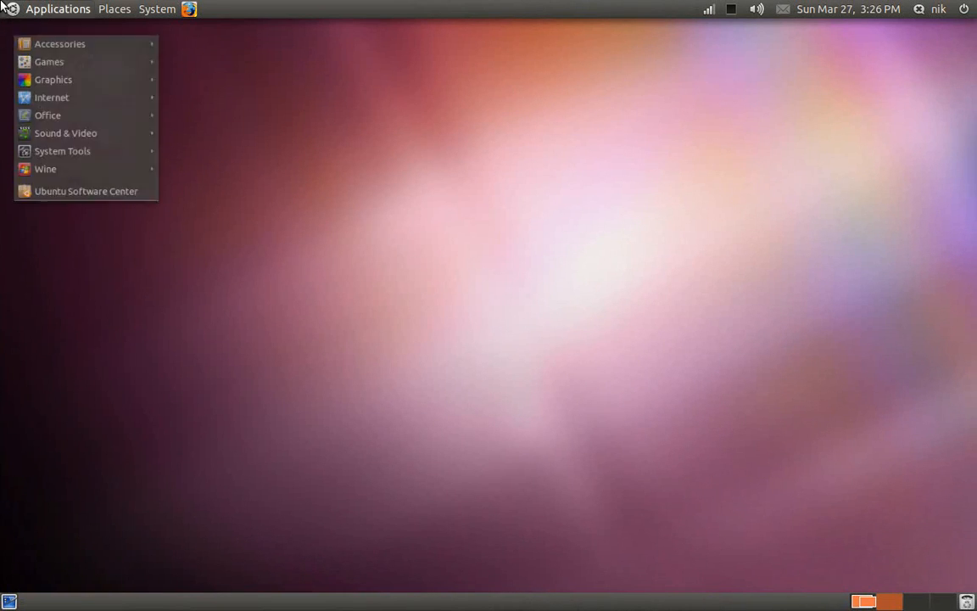
mouse_move(160, 9)
mouse_move(83, 8)
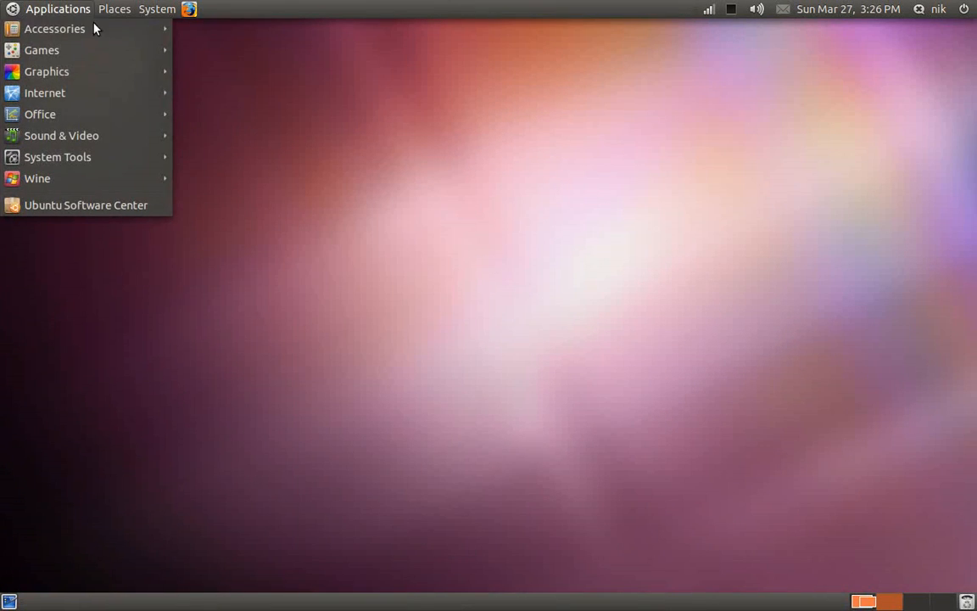
mouse_move(93, 29)
left_click(198, 34)
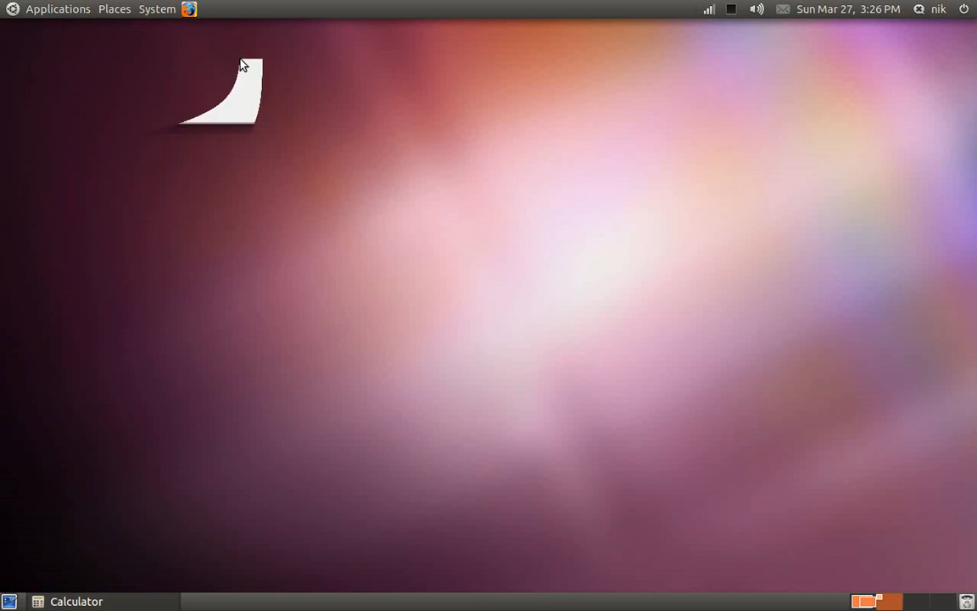
left_click_drag(158, 29, 615, 174)
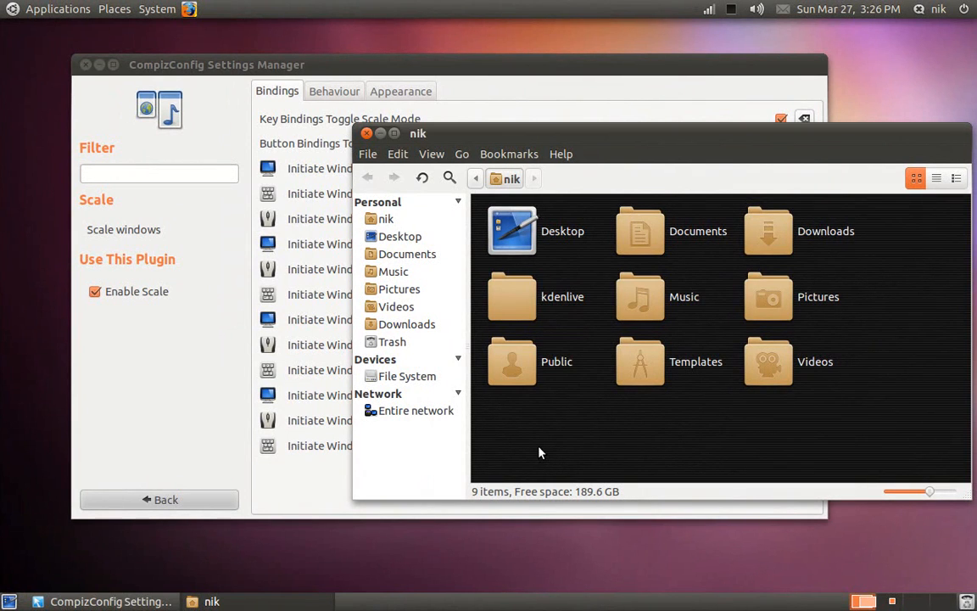
- Toggle Scale's window picker for the current workspace on and off several times, then move the home folder window up and to the left
key("super+w")
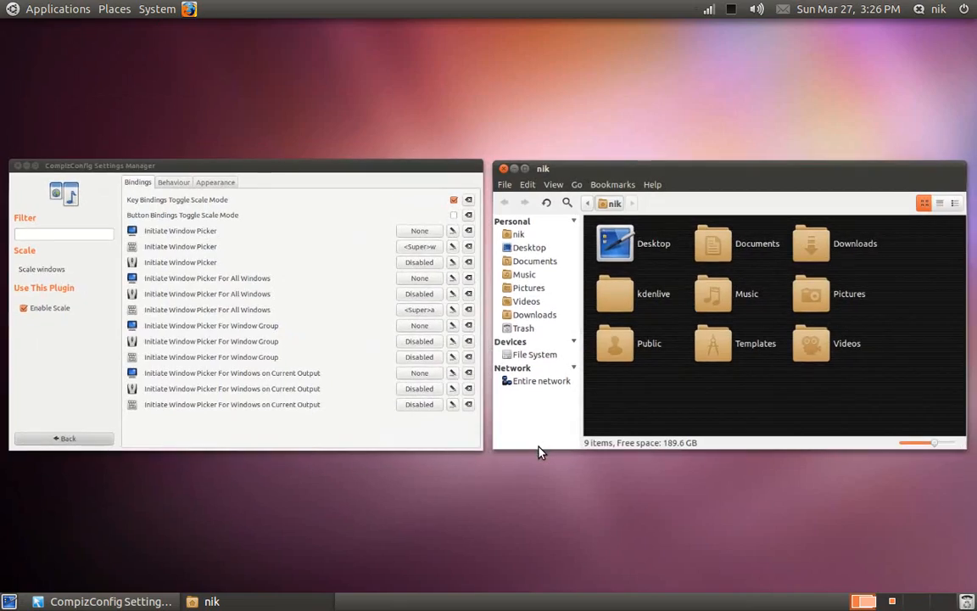
key("super+w")
key("super+w")
key("super+w")
key("super+w")
key("super+w")
key("super+w")
key("super+w")
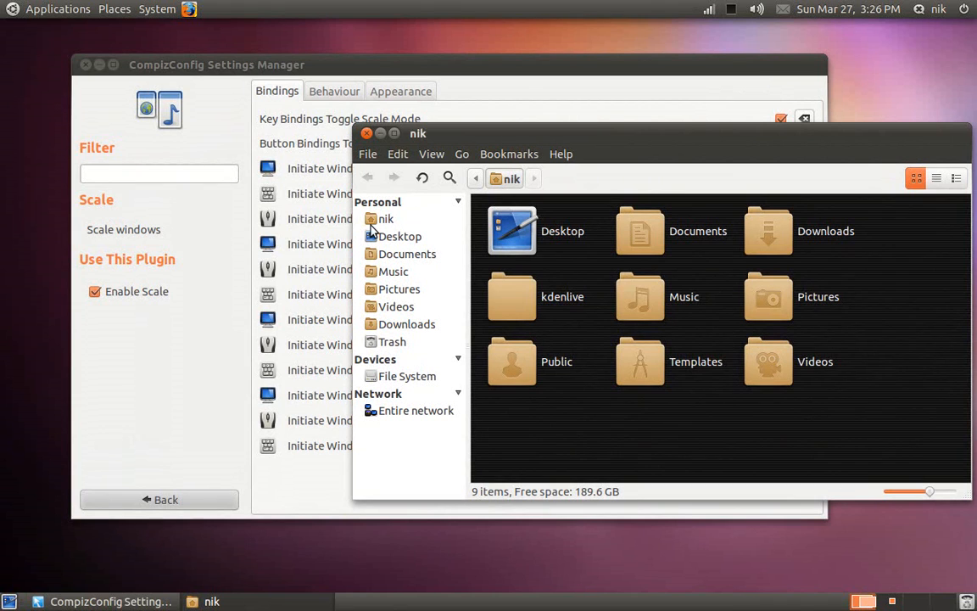
left_click_drag(441, 136, 306, 63)
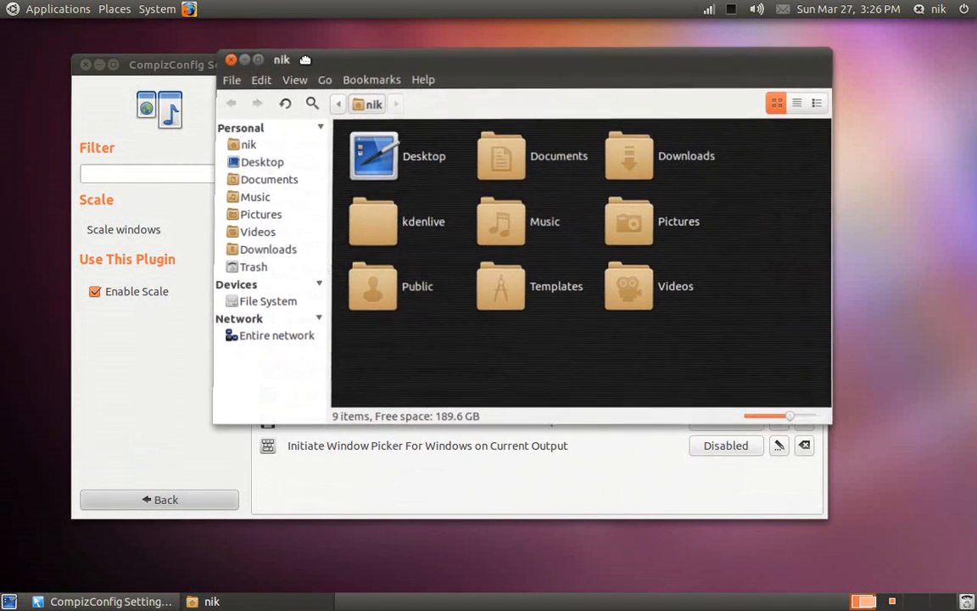
key("super+s")
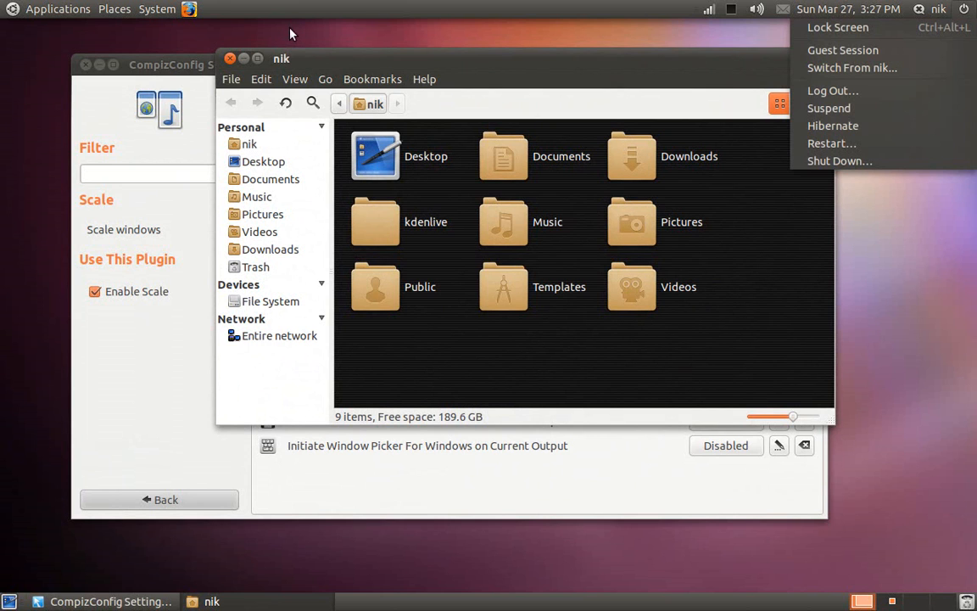
key("Escape")
key("super+s")
key("Escape")
- Toggle the window picker for the current workspace, then the picker for all windows, to compare which windows each one spreads out
key("super+w")
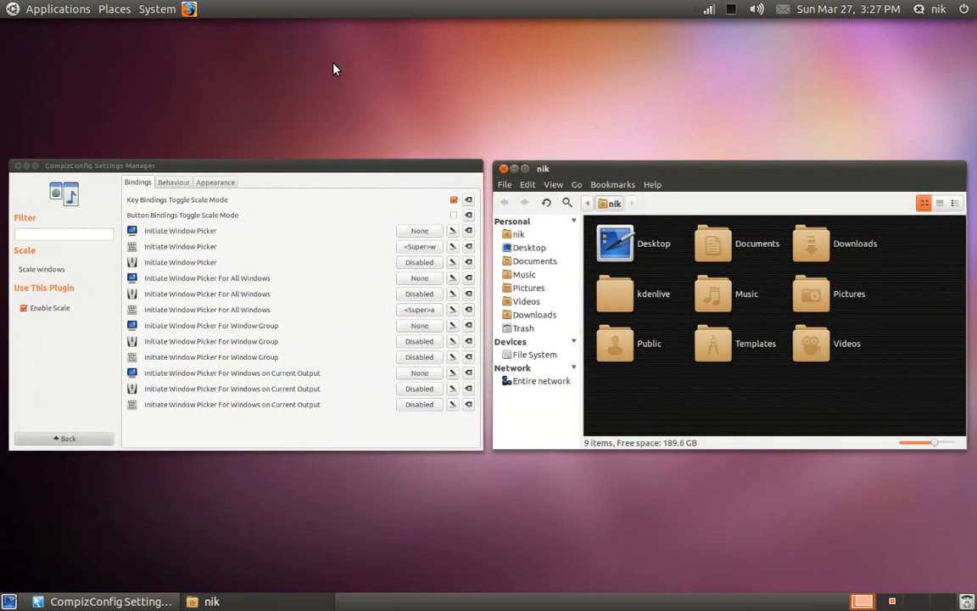
key("super+w")
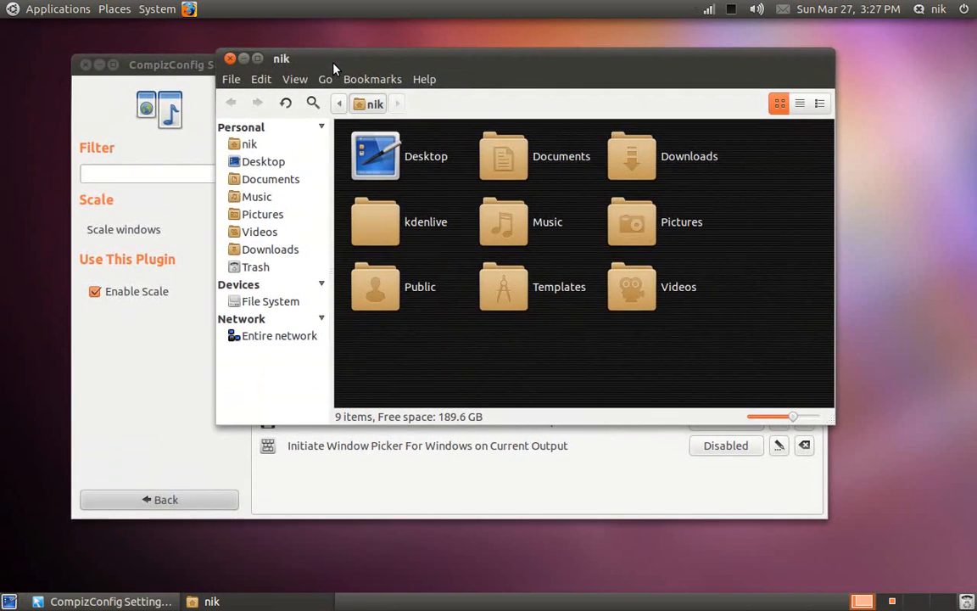
key("super+a")
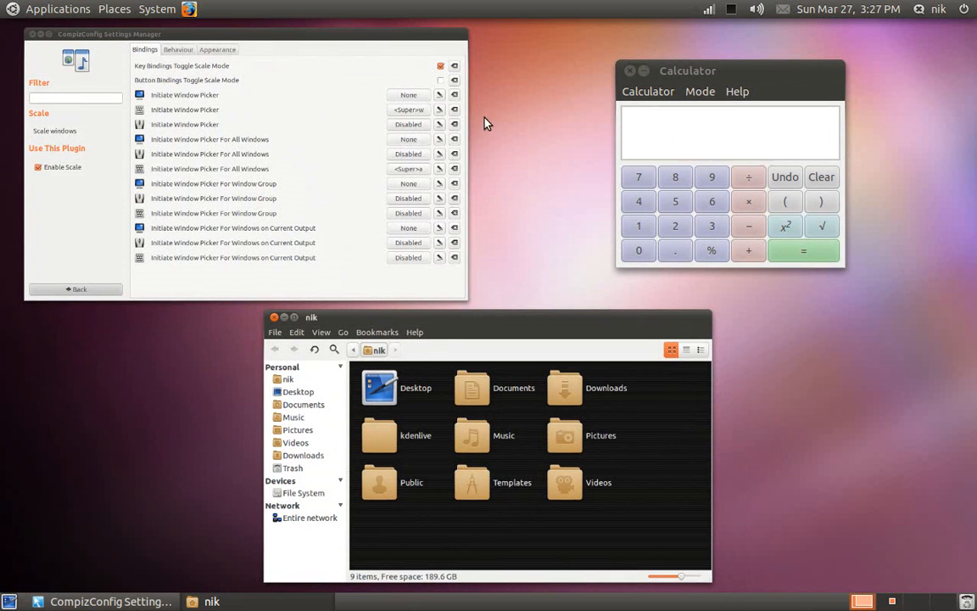
key("super+a")
key("super+a")
key("super+a")
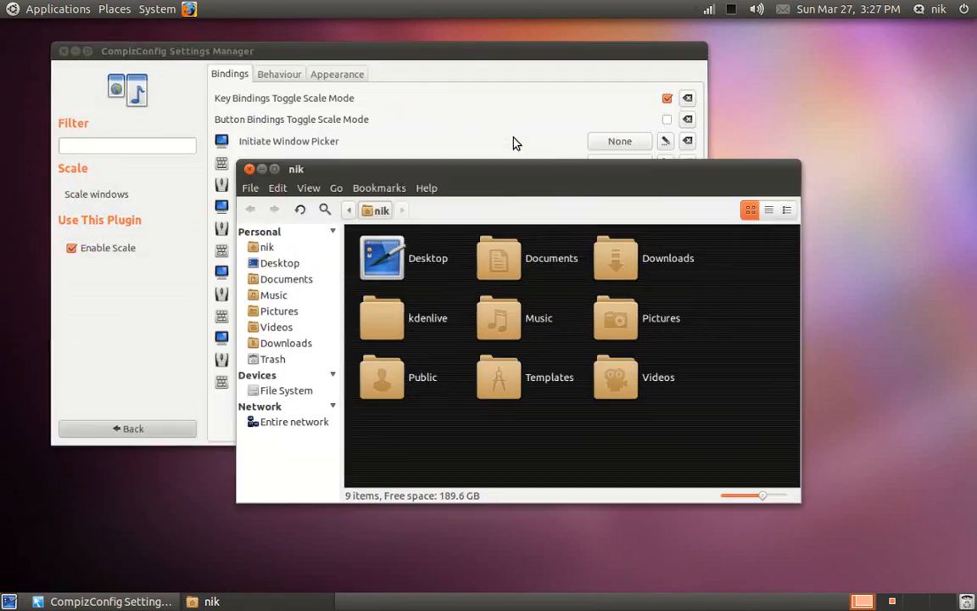
- Preview all windows with Scale, clear the screen to the bare desktop, and bring back only the settings window at its plugin list
key("super+a")
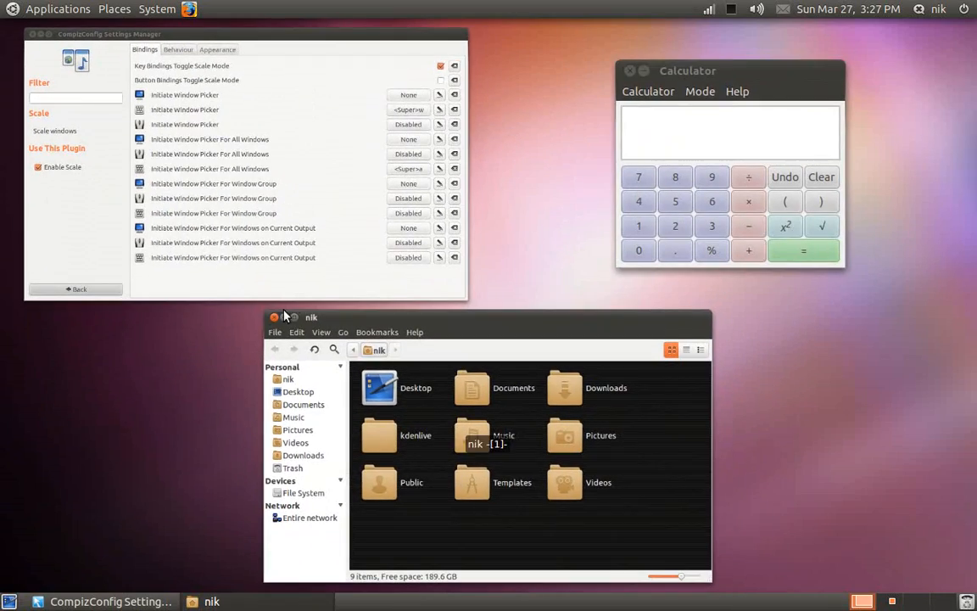
key("ctrl+alt+d")
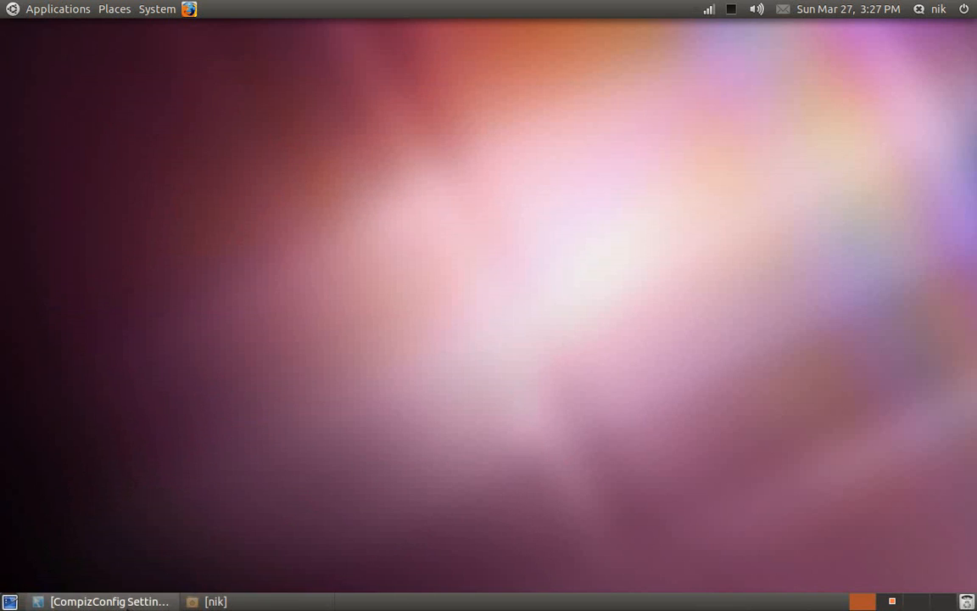
left_click(110, 601)
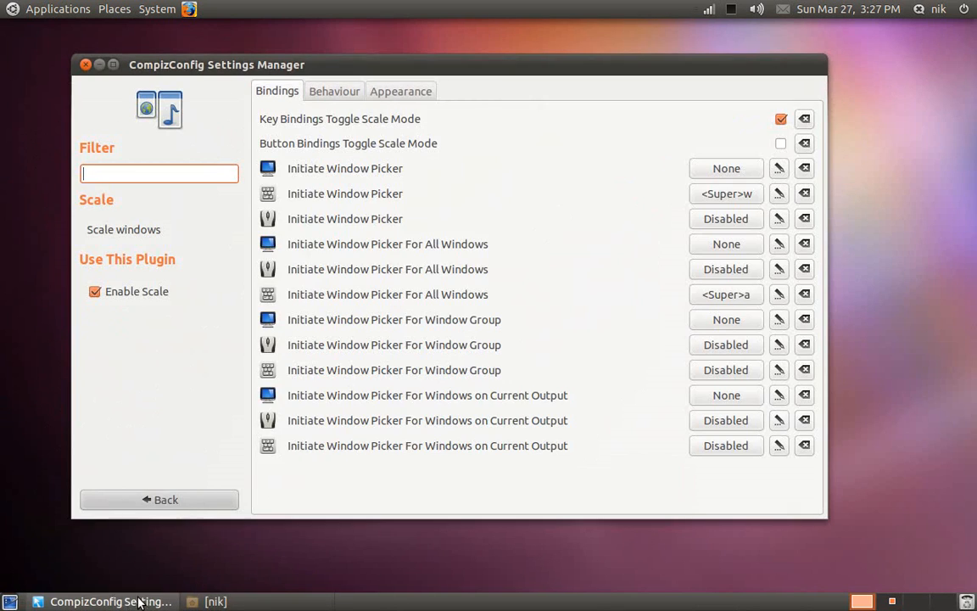
left_click(187, 501)
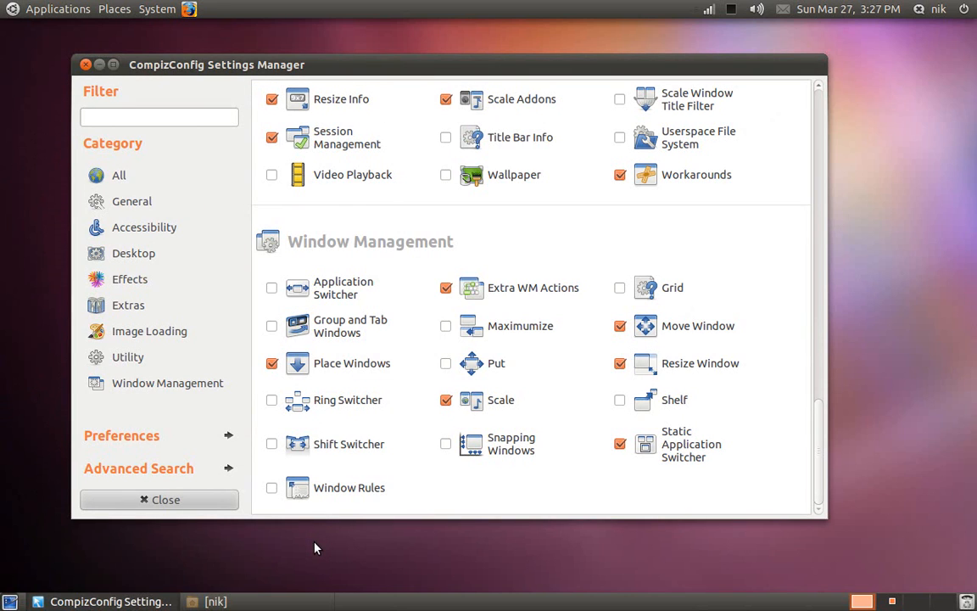
- Toggle Scale's window picker for the current workspace with only the settings window shown
key("super+w")
key("super+w")
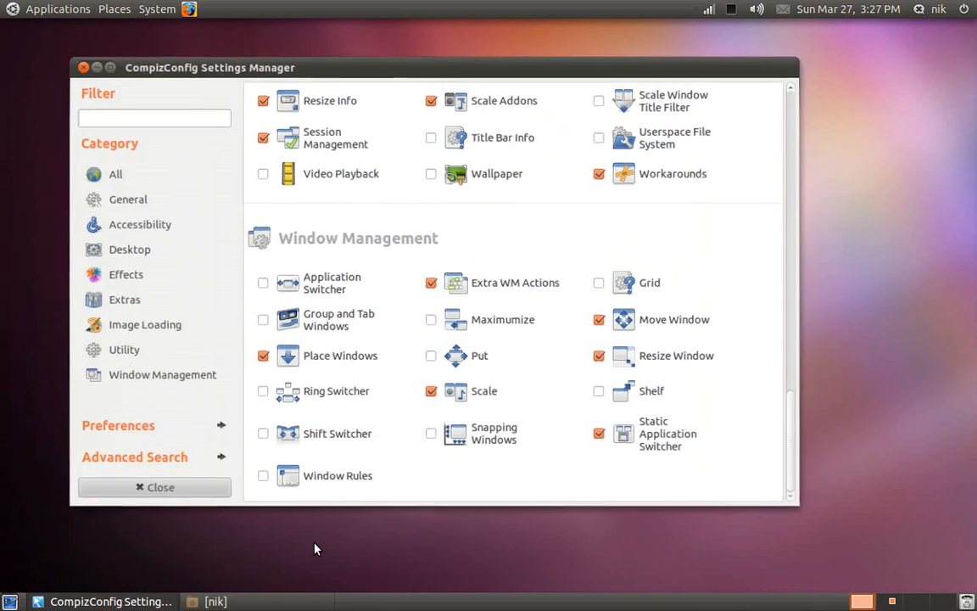
key("shift+alt+Up")
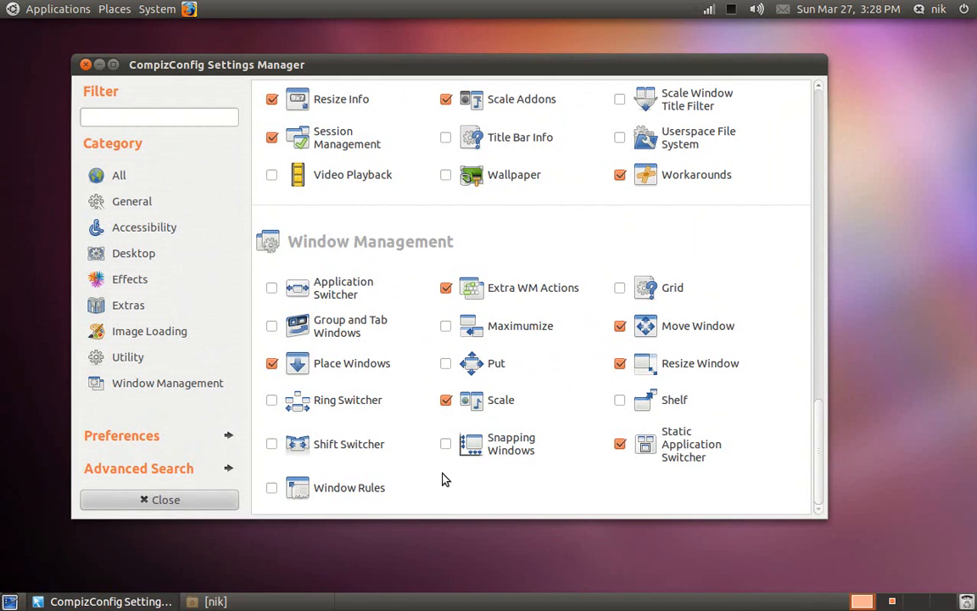
- Locate Expo among the Desktop plugins and toggle its overview of all workspaces until it stays open
scroll(441, 479, "up", 15)
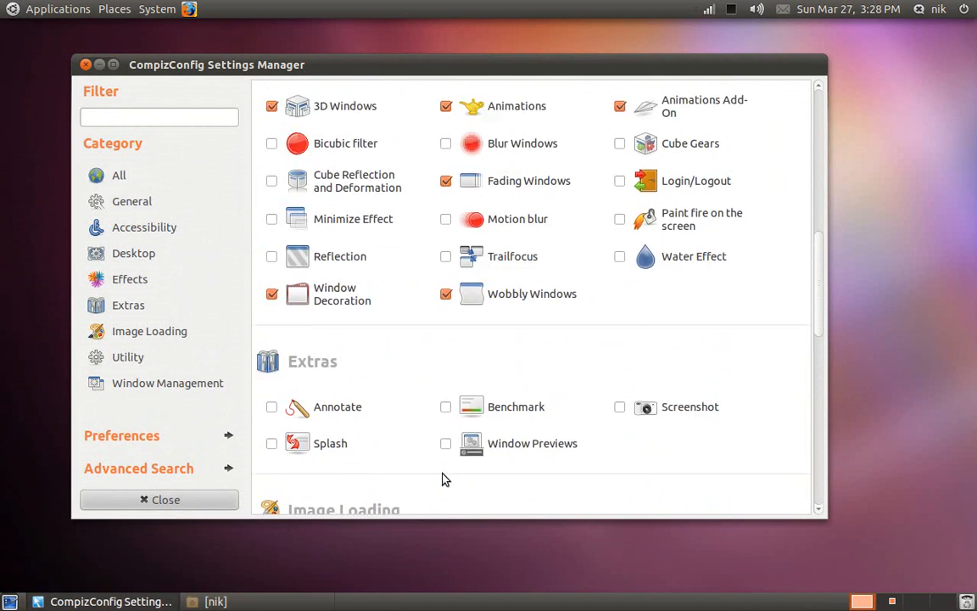
scroll(441, 479, "up", 7)
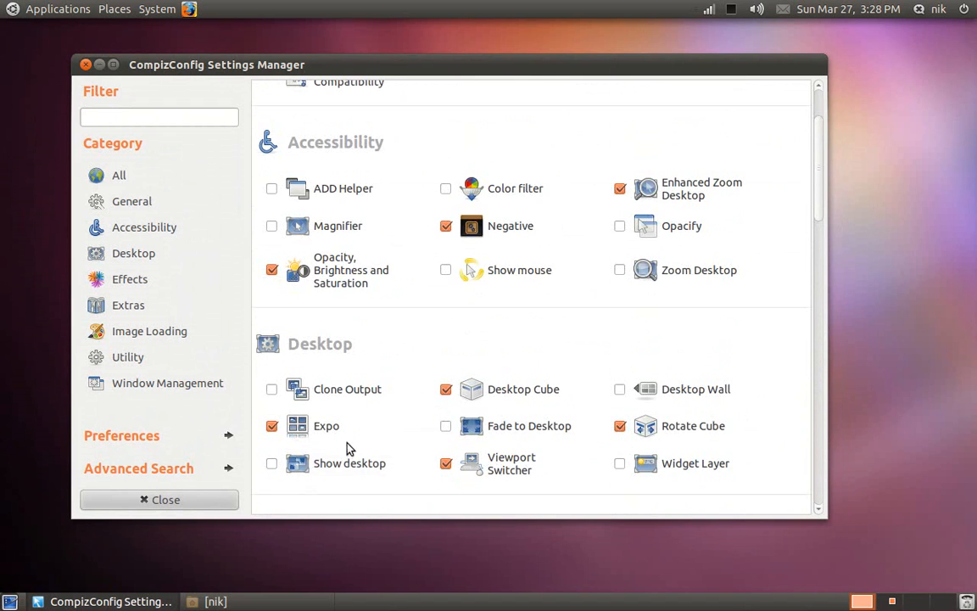
left_click(357, 551)
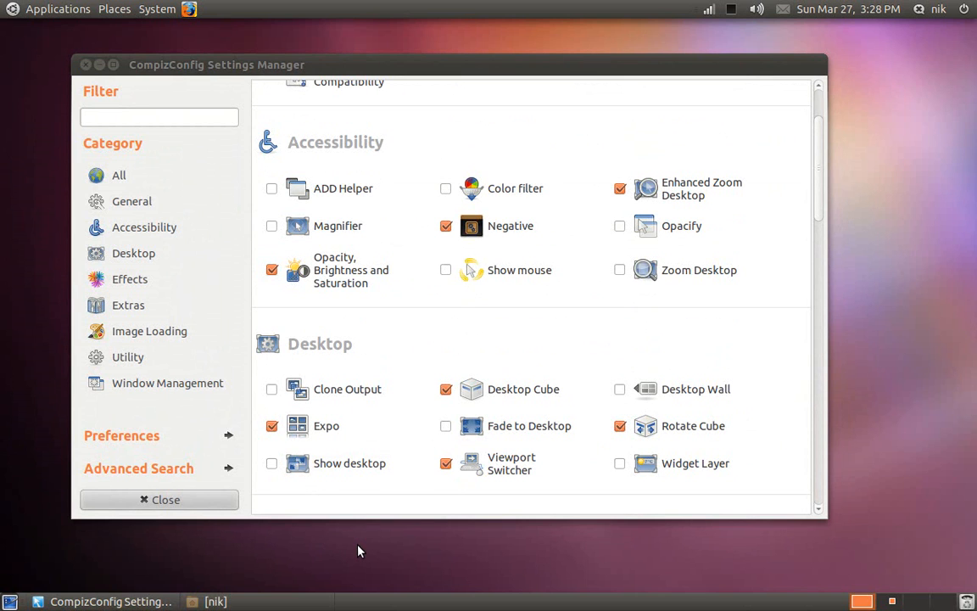
key("super+e")
key("super+e")
key("super+e")
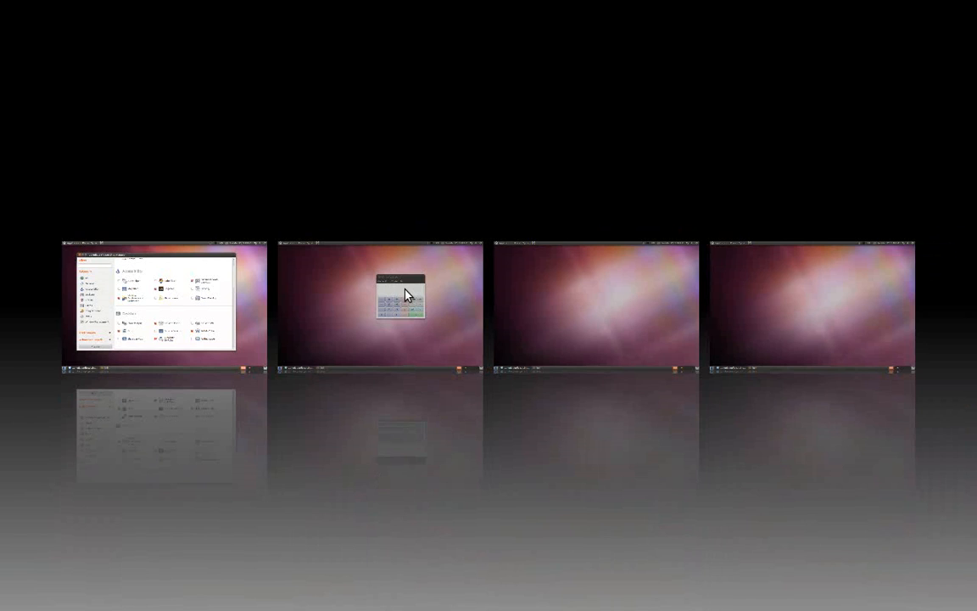
- In the Expo overview, shift the Calculator slightly left, move the settings window onto the second workspace, and switch to that workspace
left_click_drag(404, 292, 381, 288)
left_click_drag(158, 285, 387, 284)
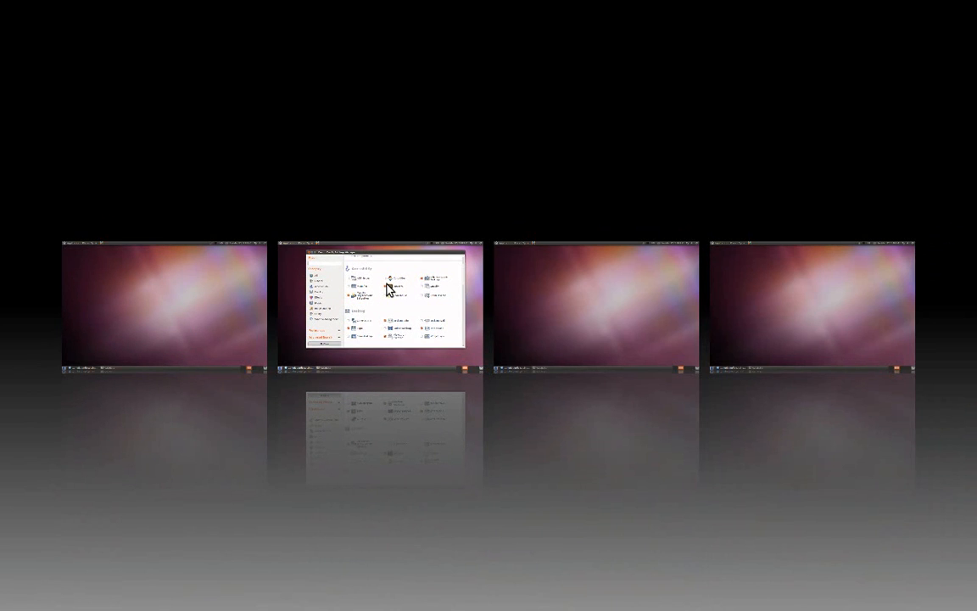
left_click(386, 284)
key("super+e")
key("super+e")
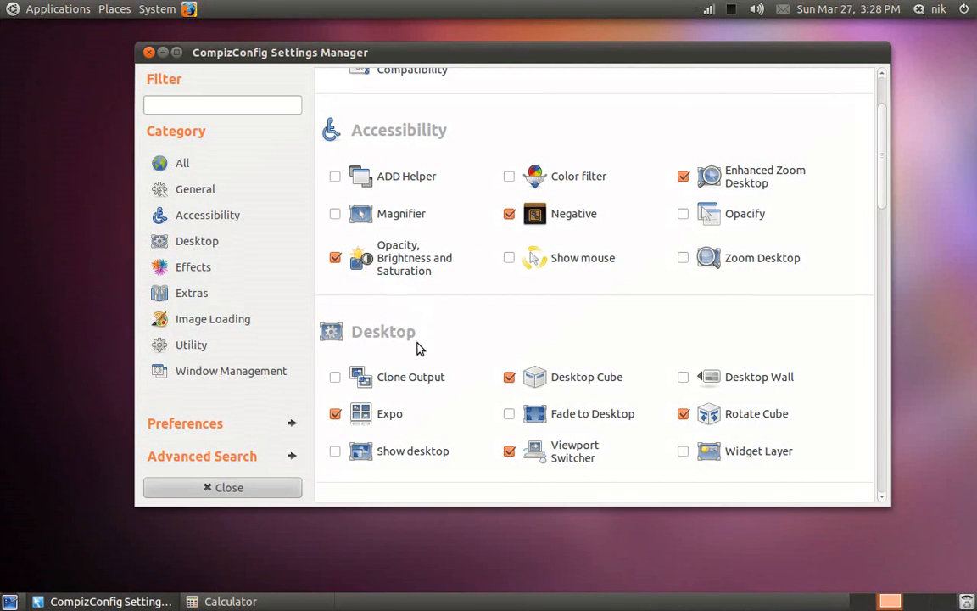
- Review Expo's bindings, behaviour and appearance settings, and return to the plugin list
left_click(401, 415)
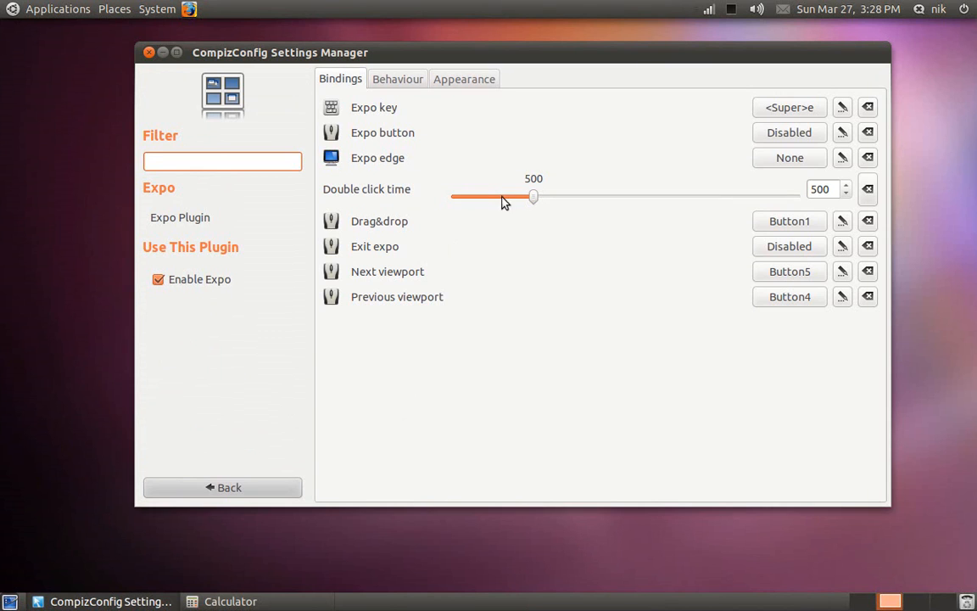
left_click(407, 86)
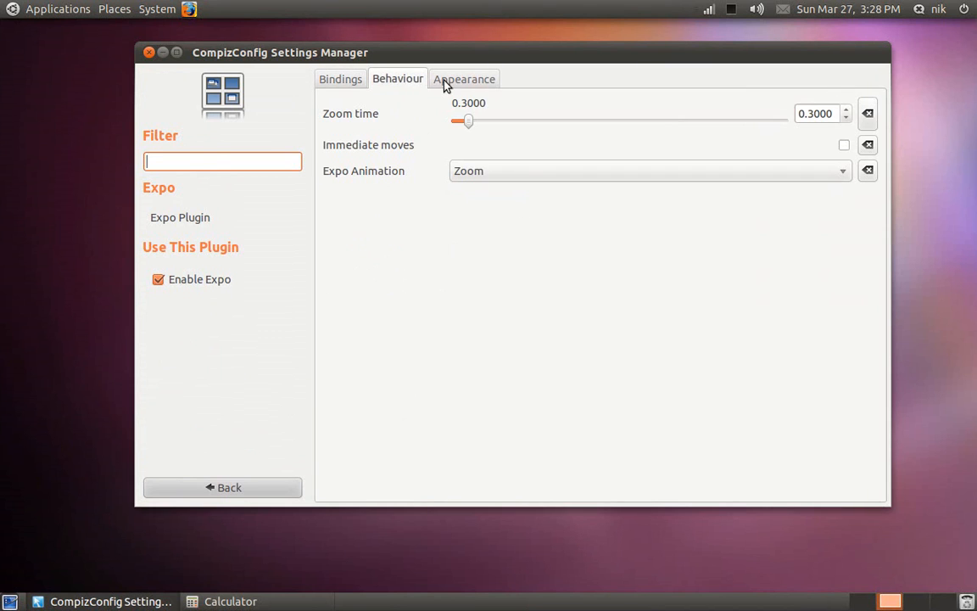
left_click(447, 81)
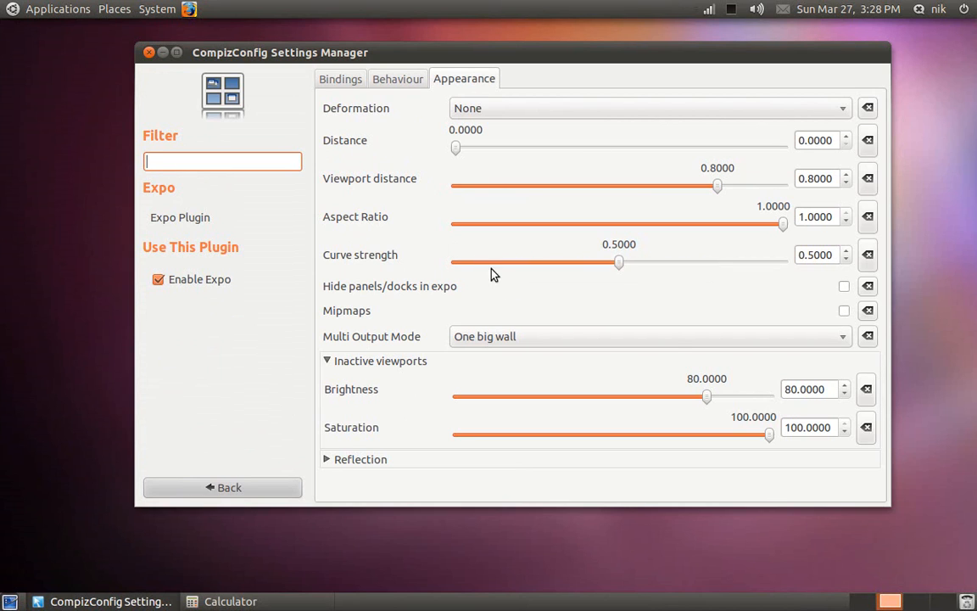
left_click(402, 84)
left_click(343, 82)
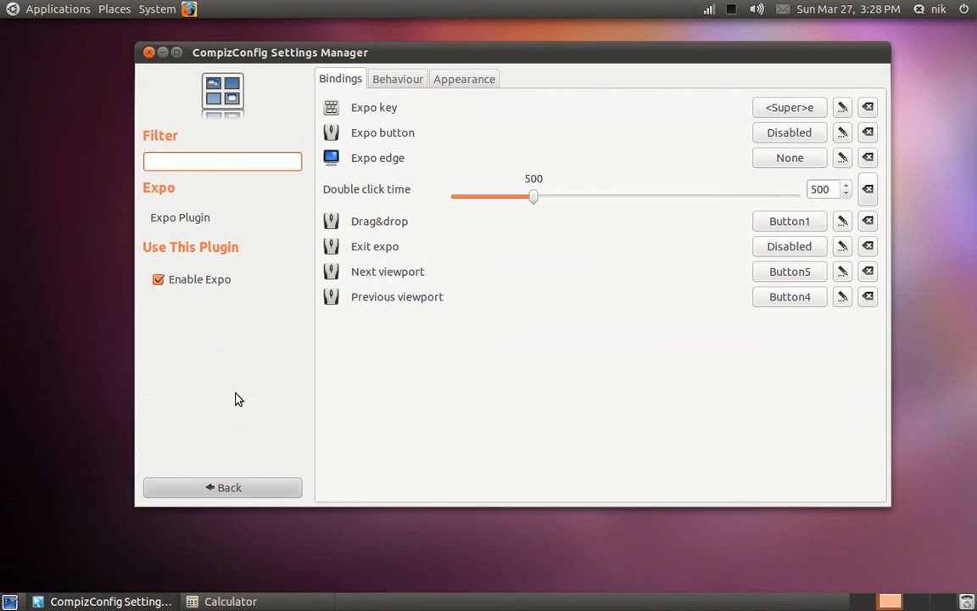
left_click(238, 488)
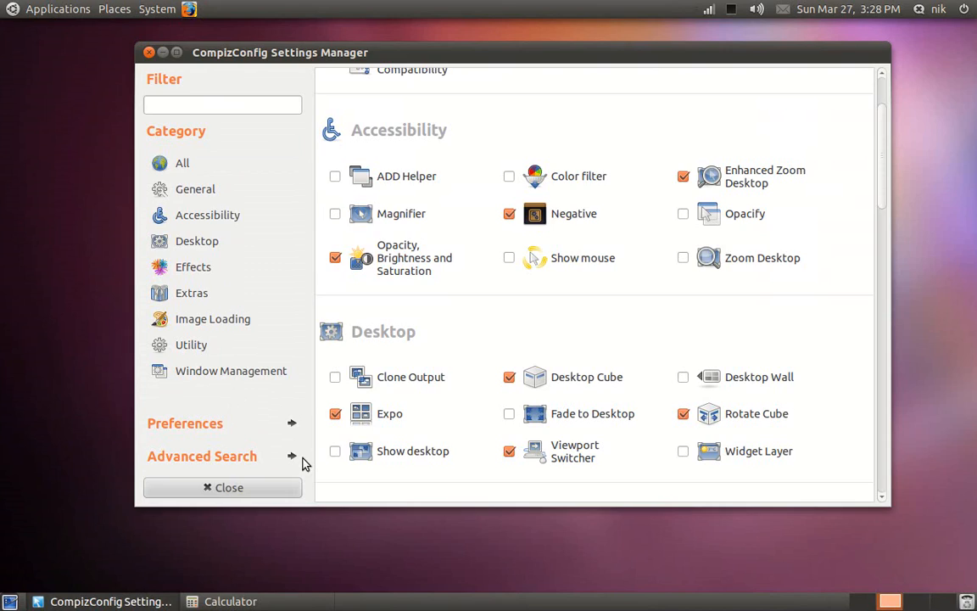
- Look through the whole plugin list, from the General section to Window Management, to review the available plugins
scroll(348, 423, "down", 1)
scroll(349, 426, "down", 15)
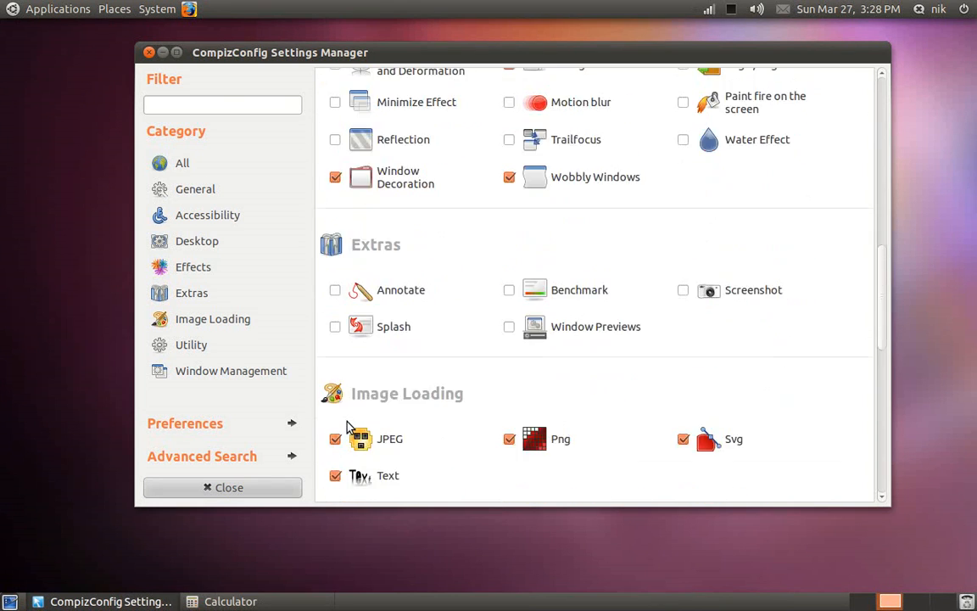
scroll(349, 426, "down", 3)
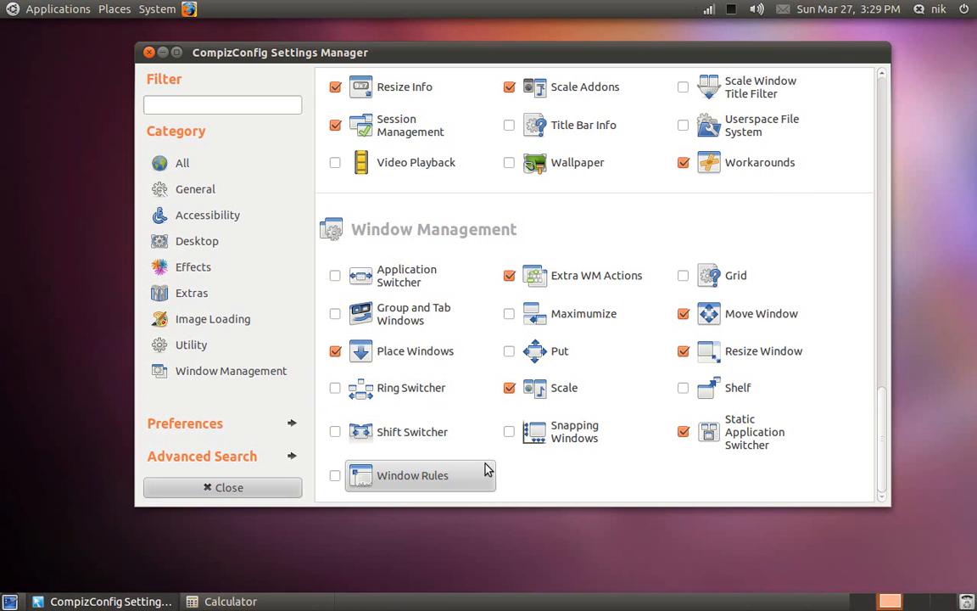
scroll(485, 467, "up", 6)
scroll(485, 467, "up", 8)
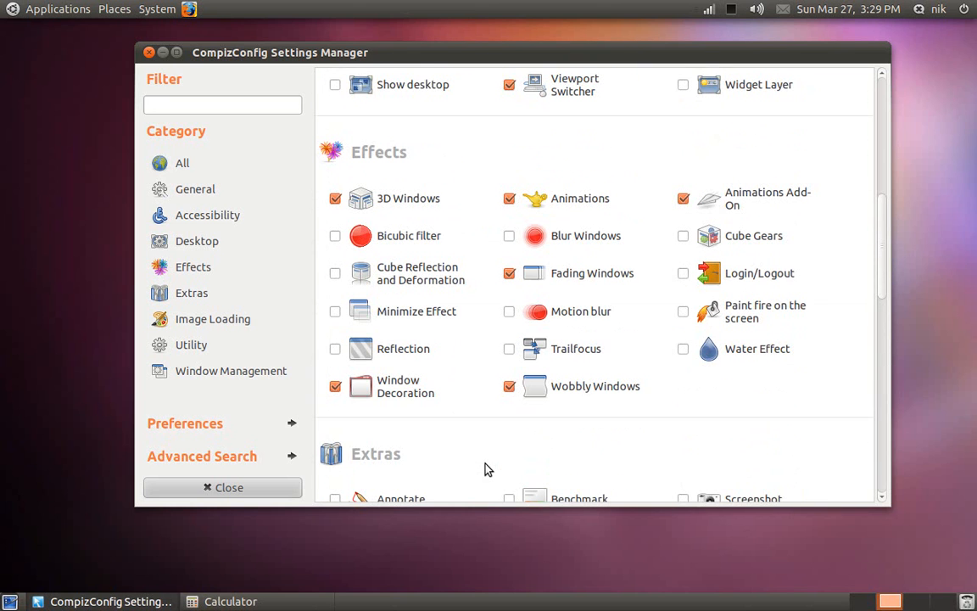
scroll(485, 469, "up", 7)
scroll(485, 469, "up", 4)
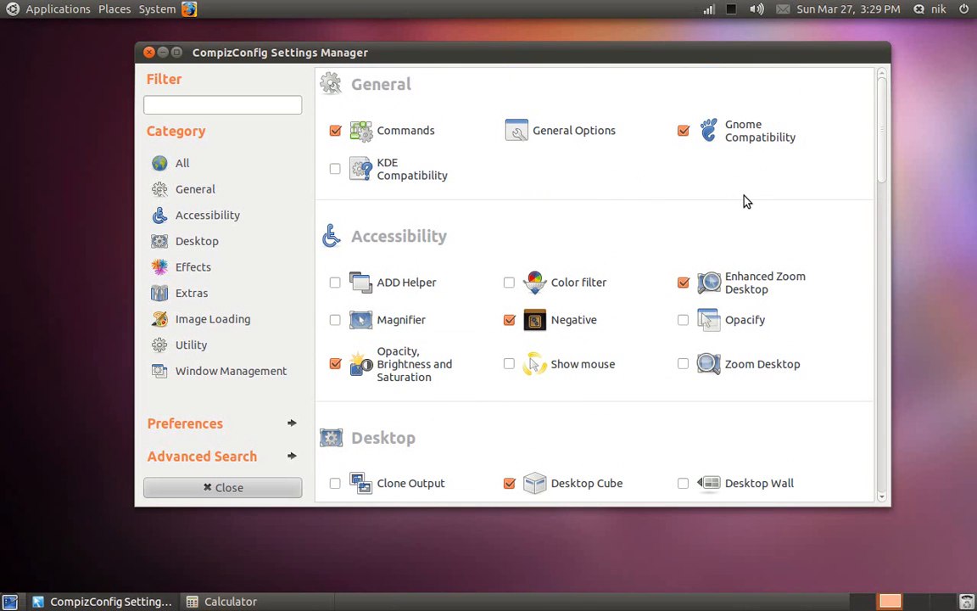
scroll(743, 201, "down", 11)
scroll(743, 201, "down", 10)
scroll(743, 201, "down", 5)
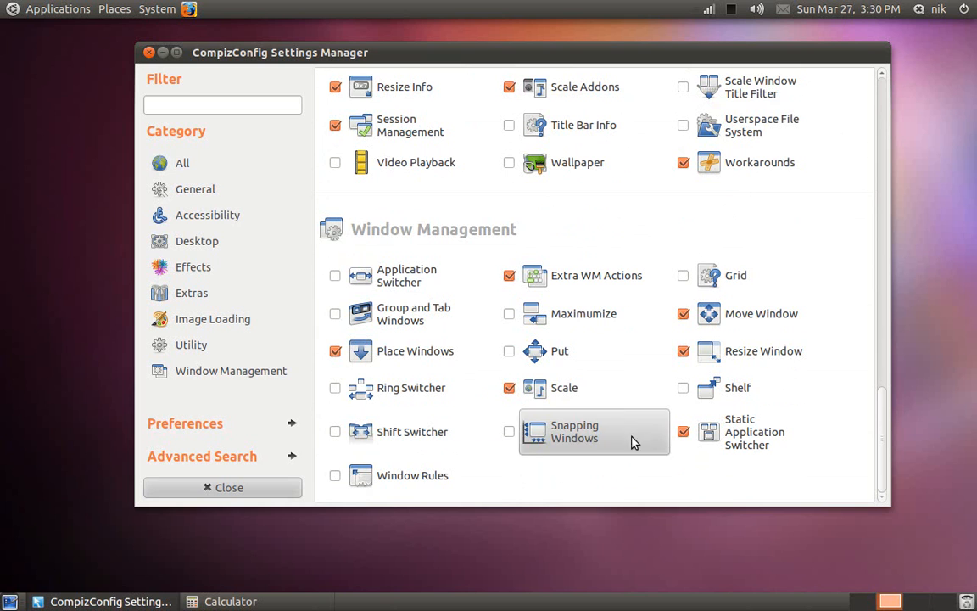
- Enable the Paint fire on the screen plugin in the Effects section and open its settings
scroll(712, 476, "up", 15)
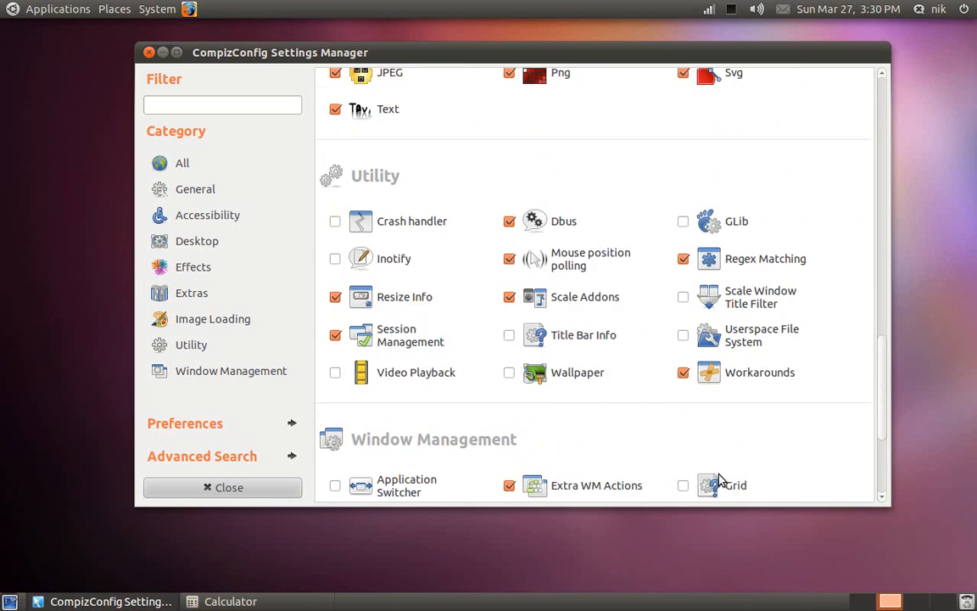
scroll(720, 480, "up", 10)
scroll(719, 480, "down", 9)
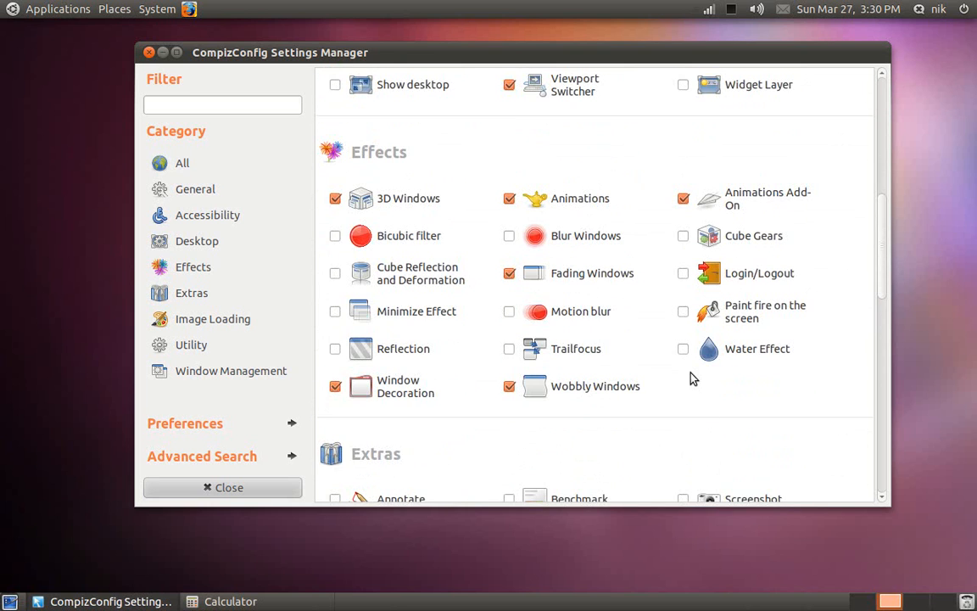
left_click(683, 318)
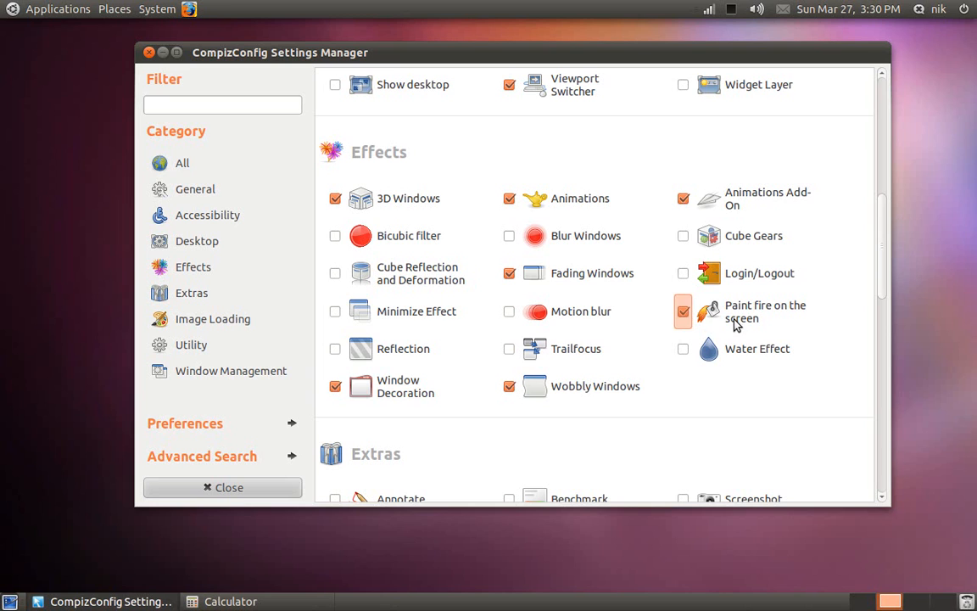
left_click(748, 323)
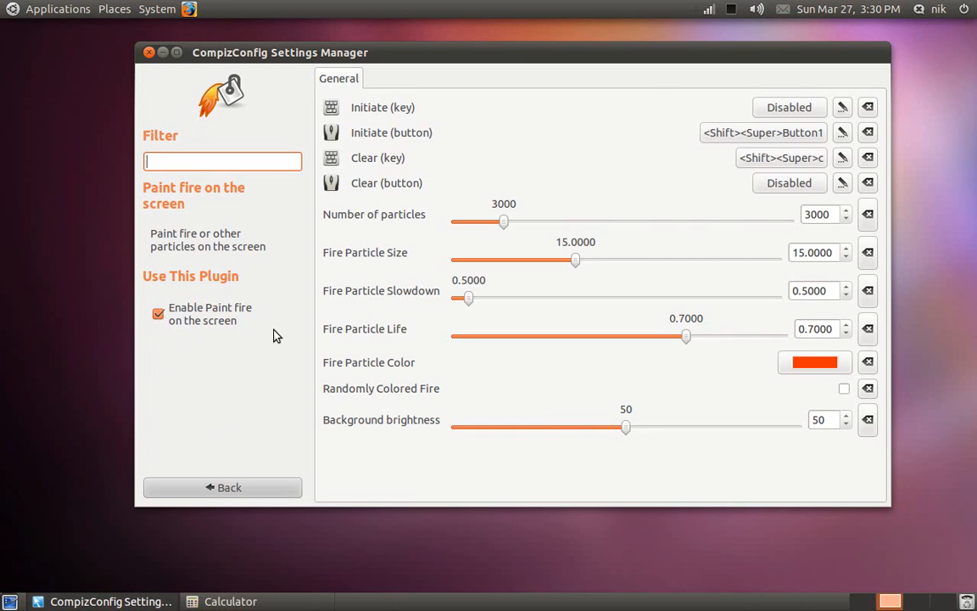
- Paint a fire stroke across the screen, and move the settings window toward the upper left of the desktop
mouse_move(273, 335)
left_mouse_down()
mouse_move(332, 279)
mouse_move(419, 305)
mouse_move(420, 262)
mouse_move(536, 324)
mouse_move(719, 366)
mouse_move(669, 321)
mouse_move(763, 429)
mouse_move(746, 428)
left_mouse_up()
left_click_drag(474, 48, 354, 36)
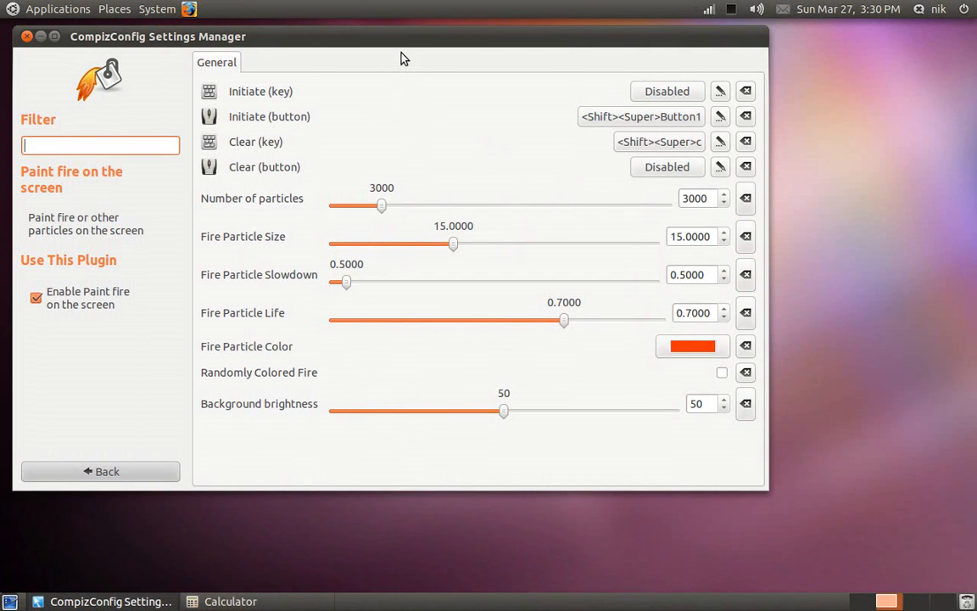
left_click_drag(398, 42, 430, 42)
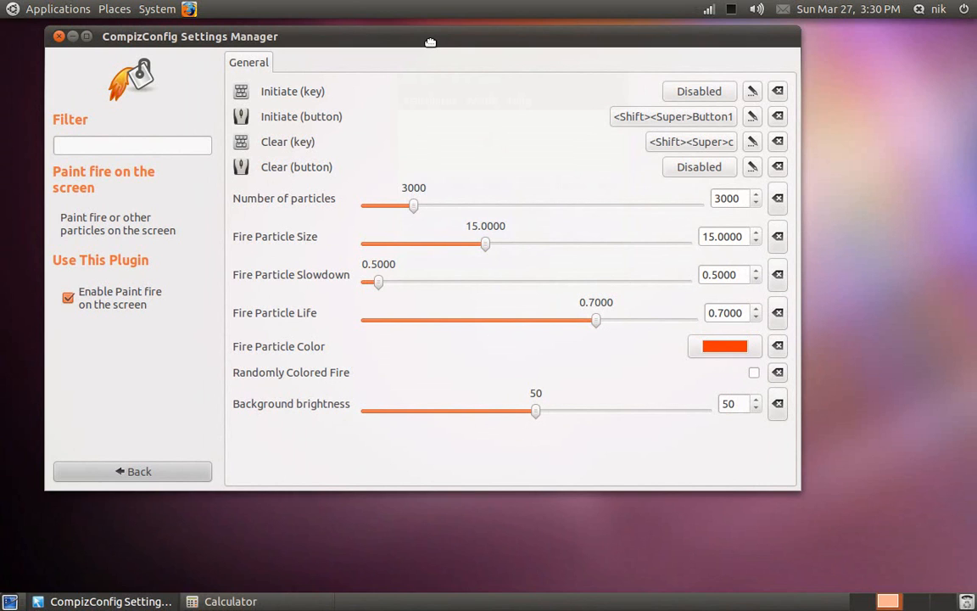
left_click_drag(430, 42, 450, 55)
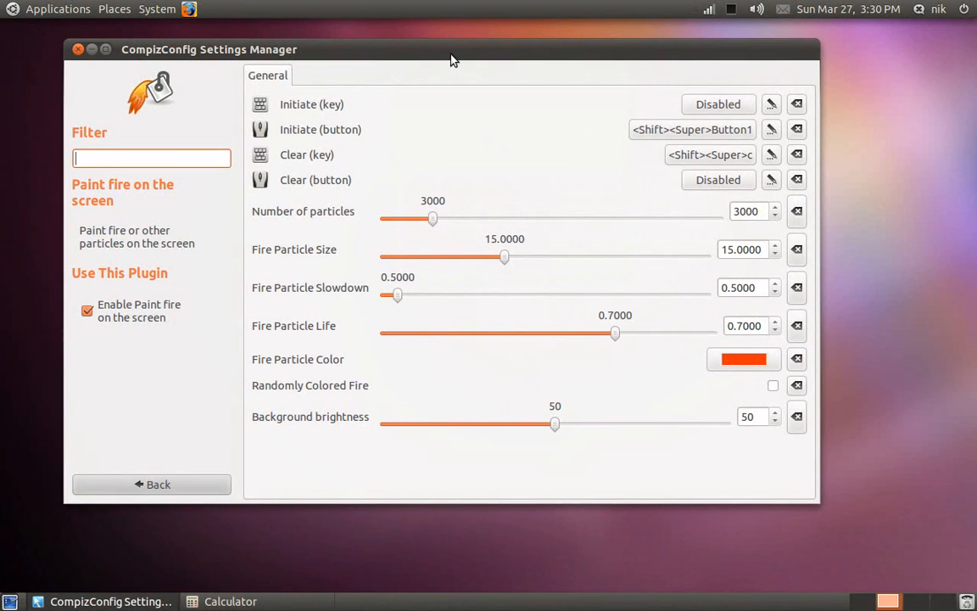
- Return to the plugin list and look over the Desktop and Effects plugins, including Cube Reflection and Deformation
left_click(157, 485)
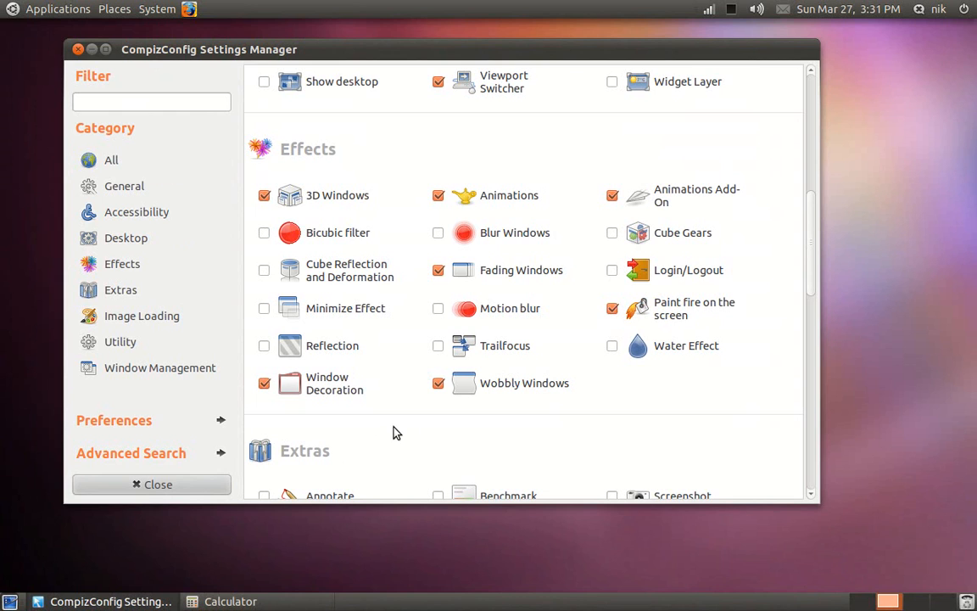
scroll(394, 432, "up", 5)
scroll(394, 433, "down", 3)
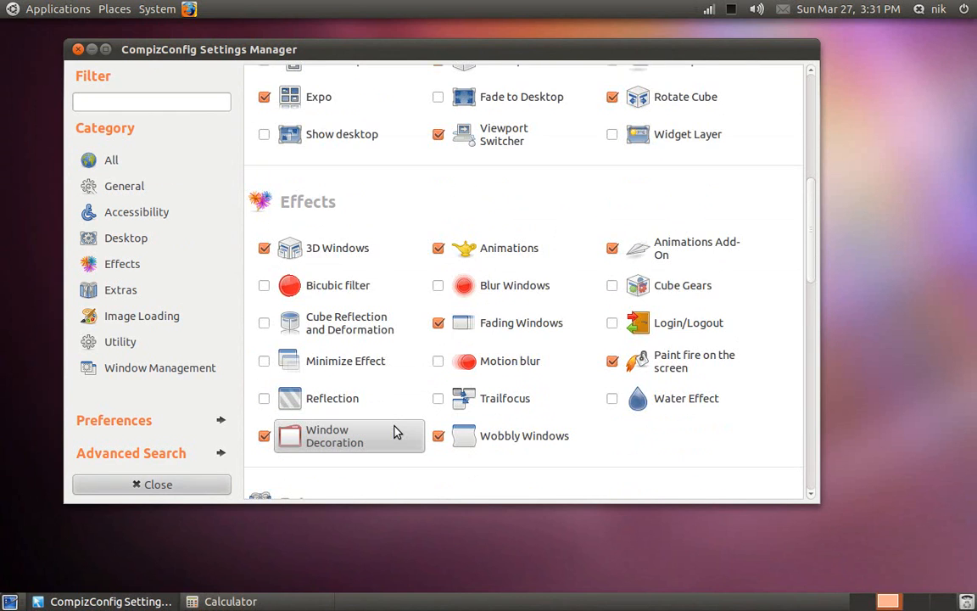
scroll(385, 411, "down", 1)
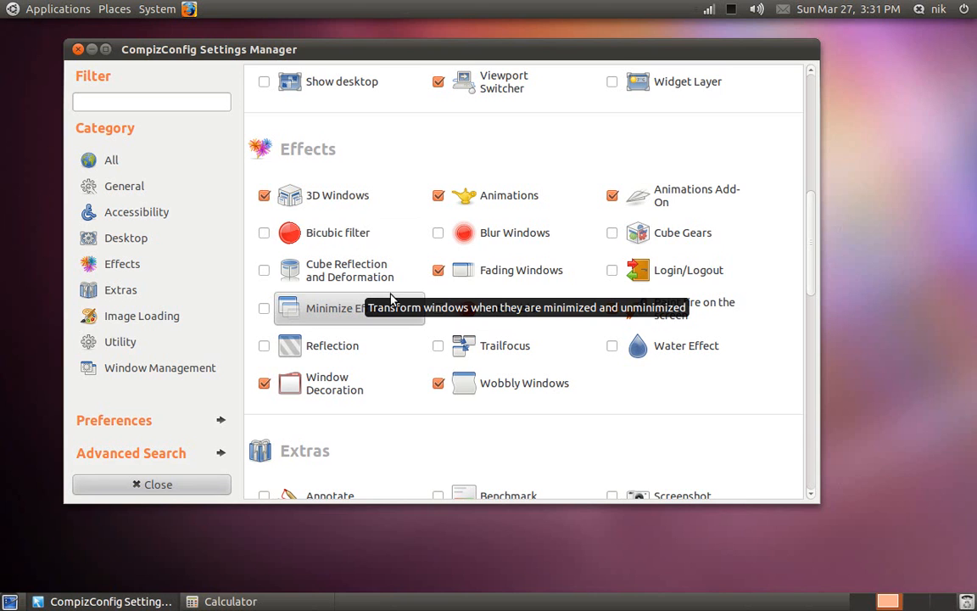
scroll(392, 298, "up", 5)
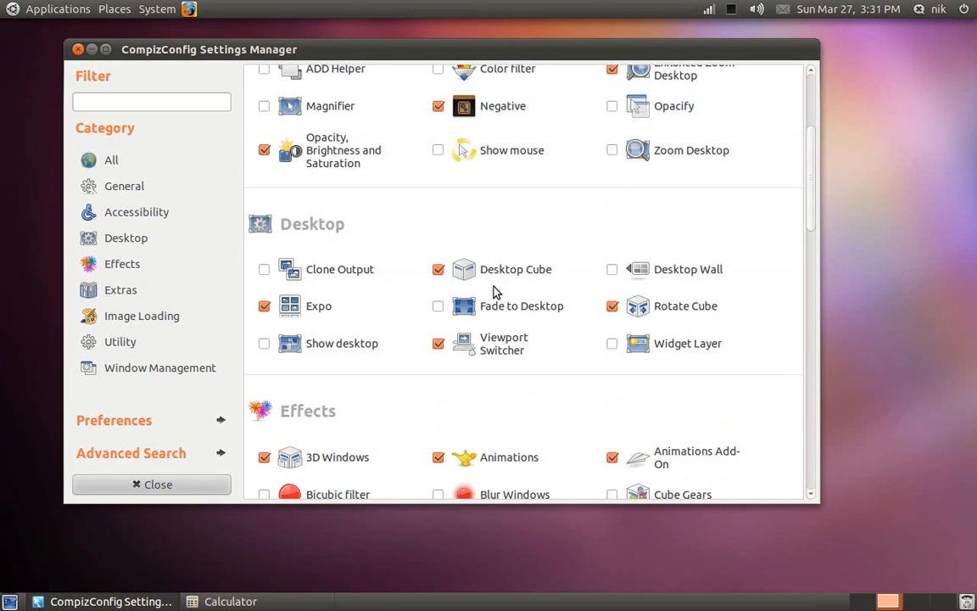
scroll(426, 365, "down", 1)
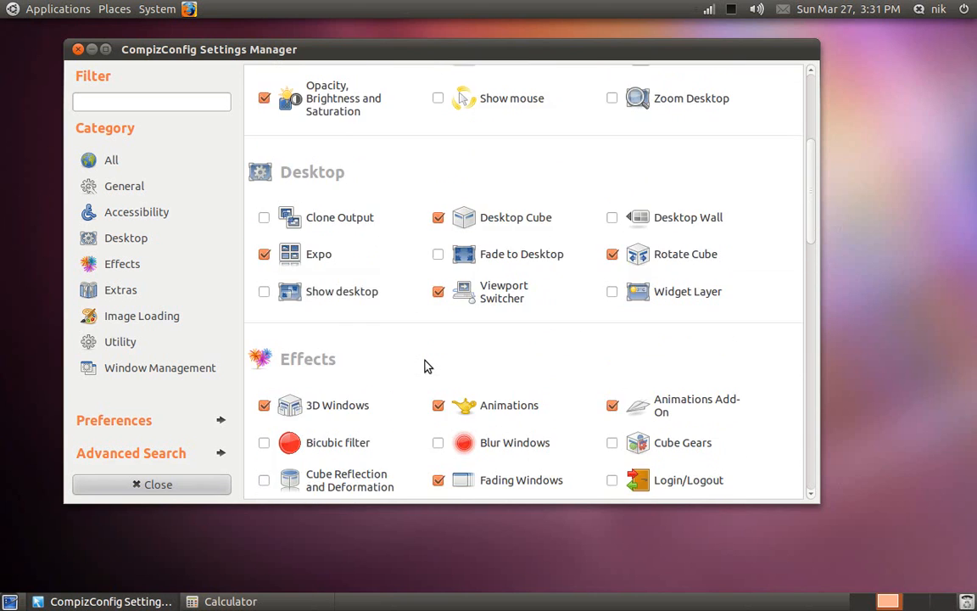
scroll(426, 365, "down", 3)
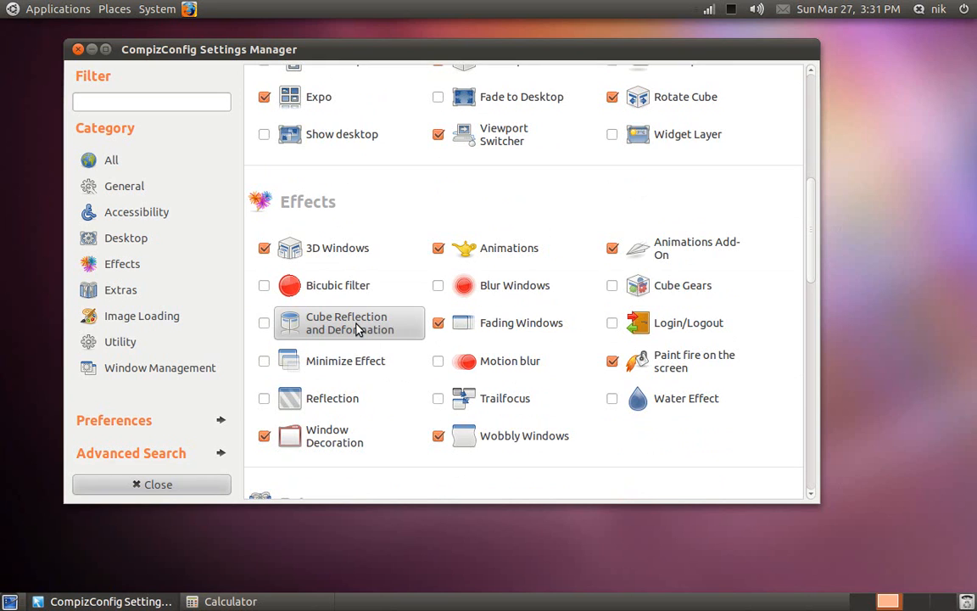
- Look at the 3D Windows plugin's settings and return to the plugin list
scroll(401, 290, "up", 1)
left_click(402, 289)
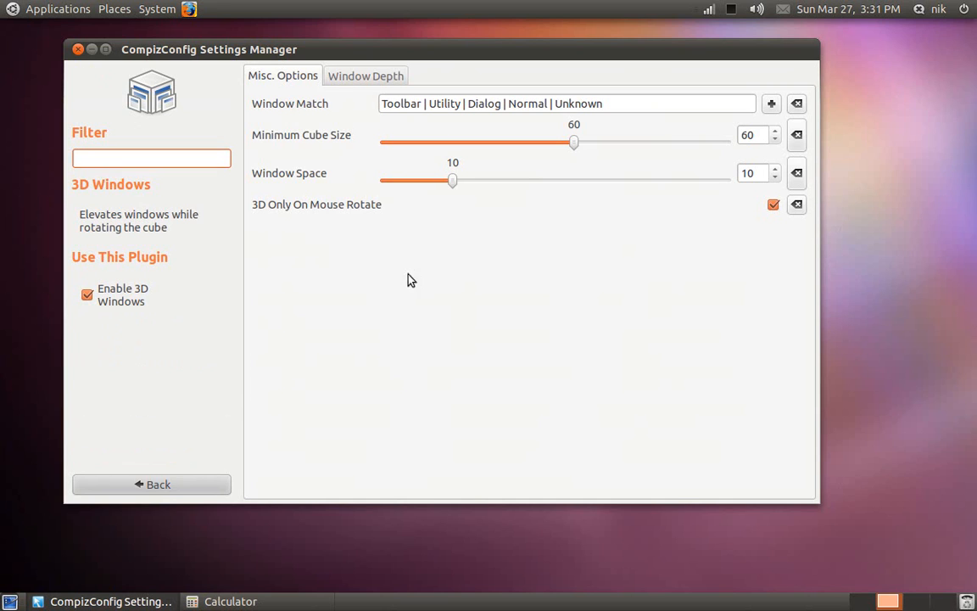
left_click(191, 482)
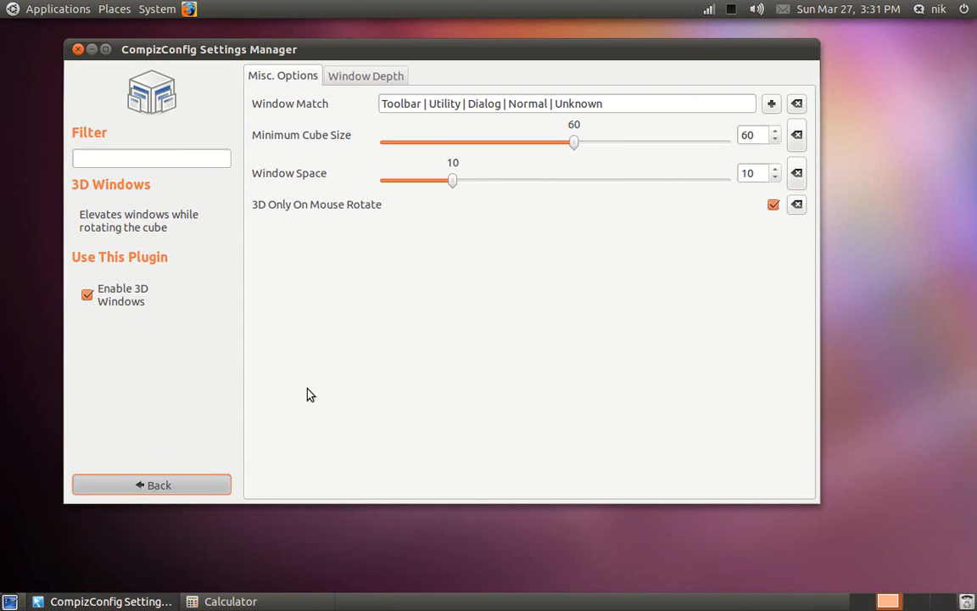
- Open the Cube Reflection and Deformation settings and look over the reflection and deformation options
left_click(348, 382)
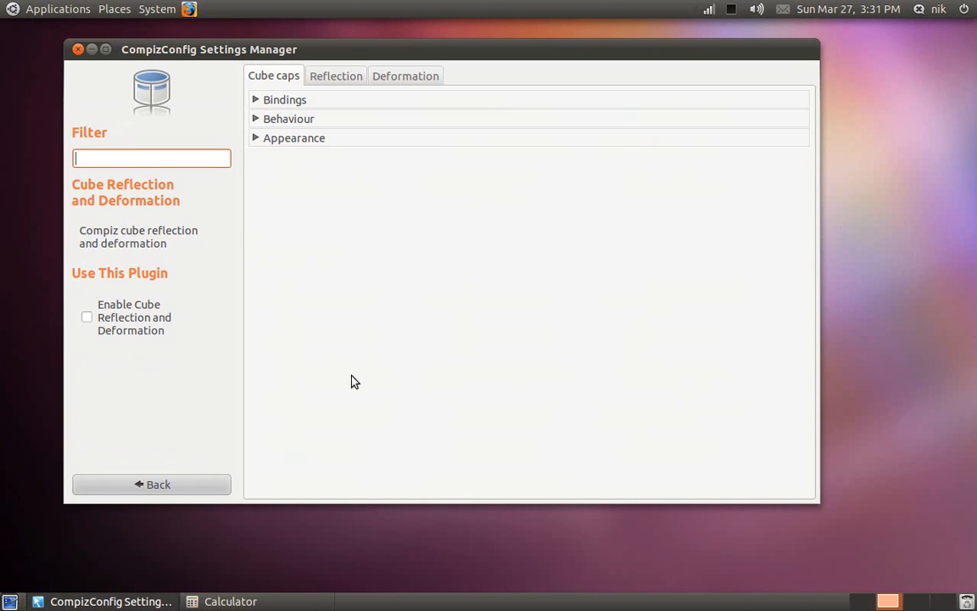
left_click(318, 80)
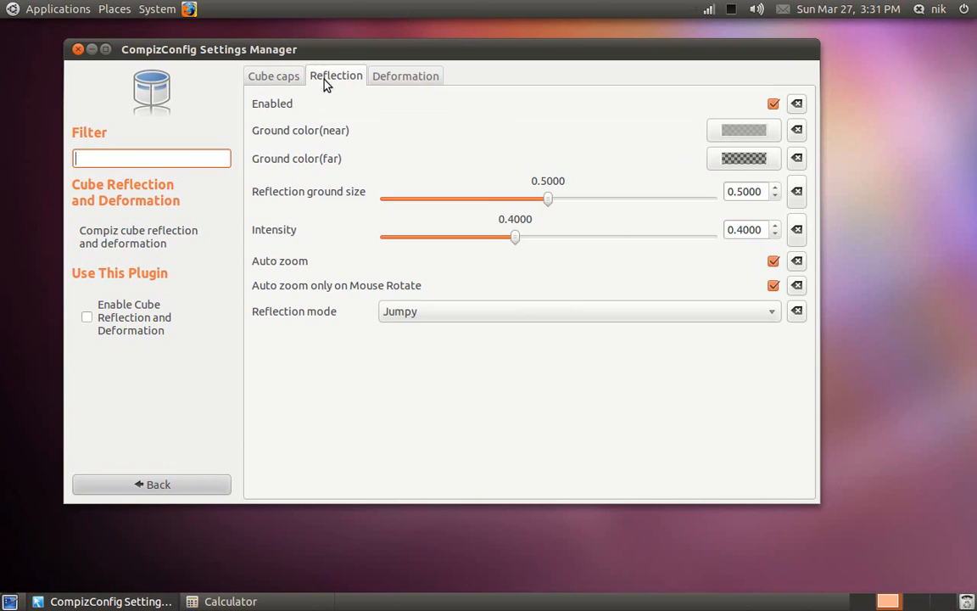
left_click(392, 75)
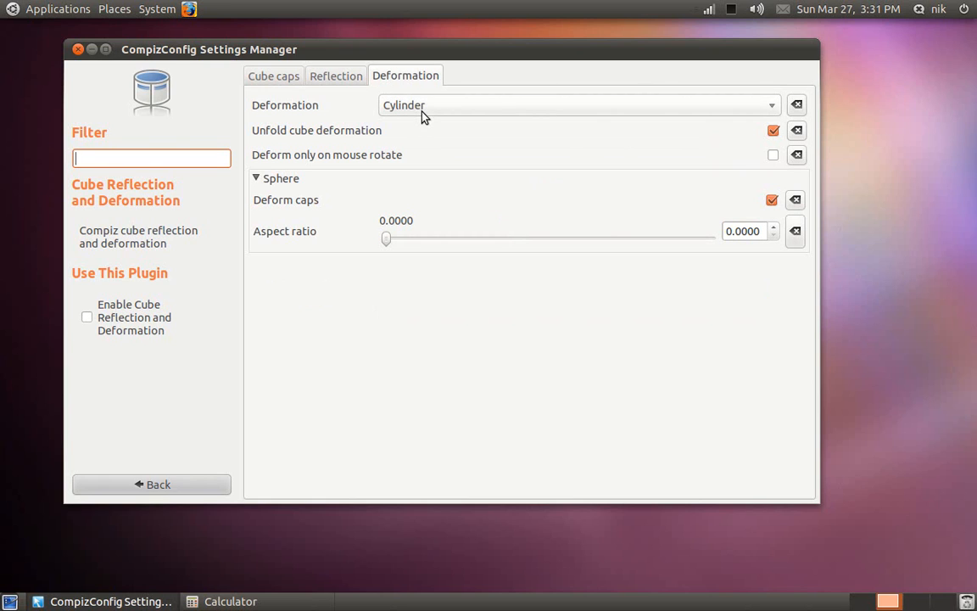
- Try Sphere as the cube deformation, restore Cylinder, and return to the plugin list
left_click(423, 110)
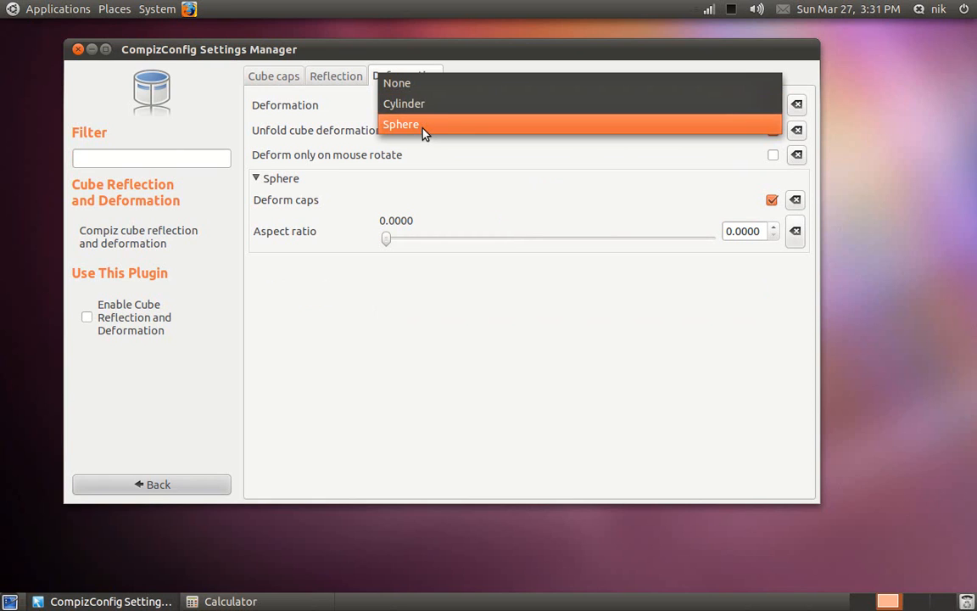
left_click(423, 129)
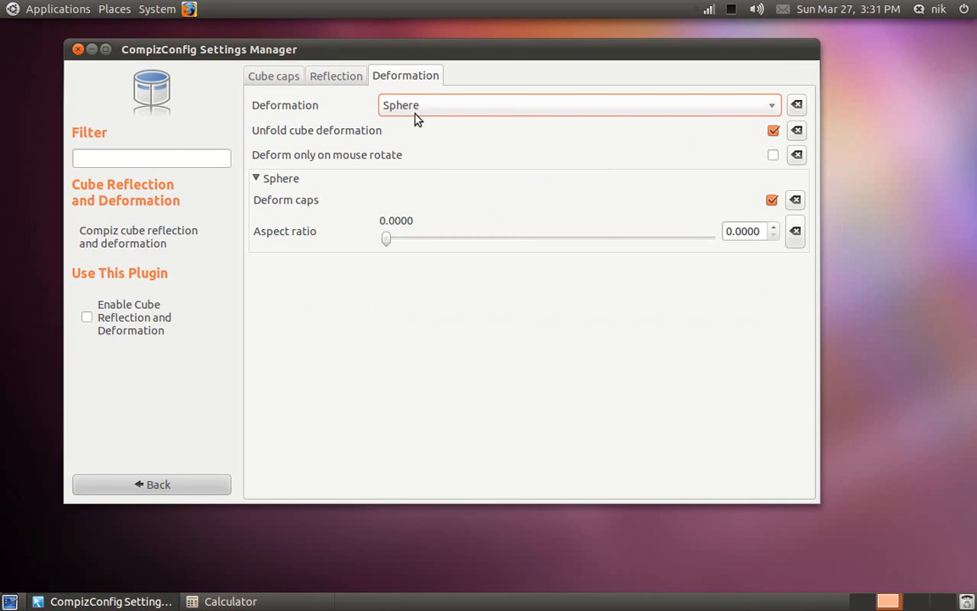
left_click(416, 108)
left_click(412, 85)
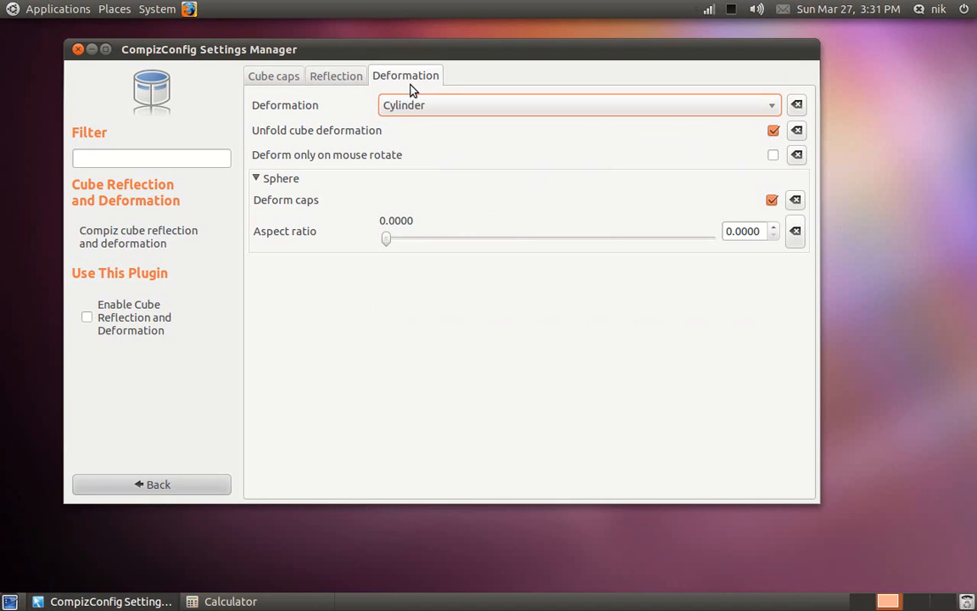
left_click(287, 78)
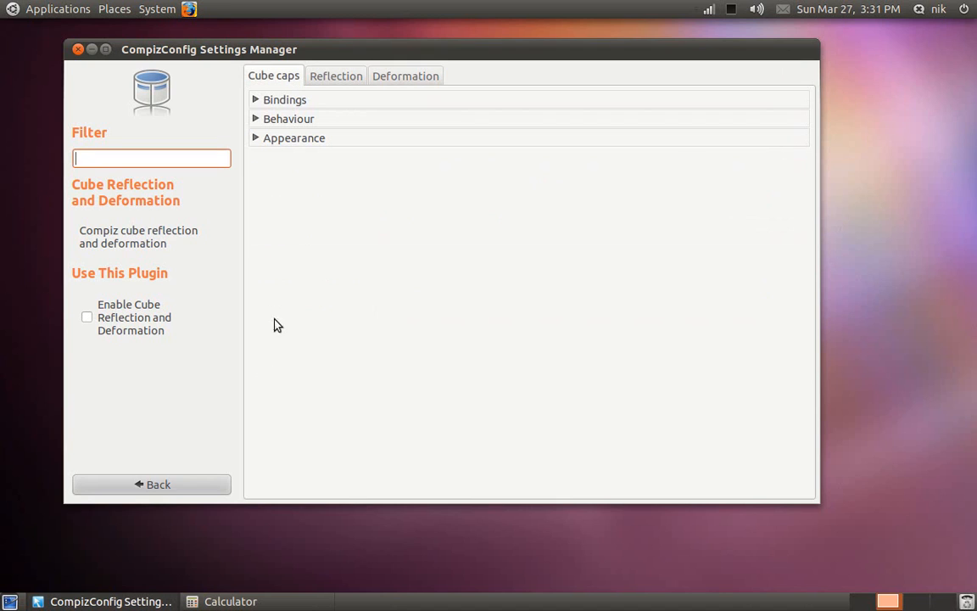
left_click(176, 493)
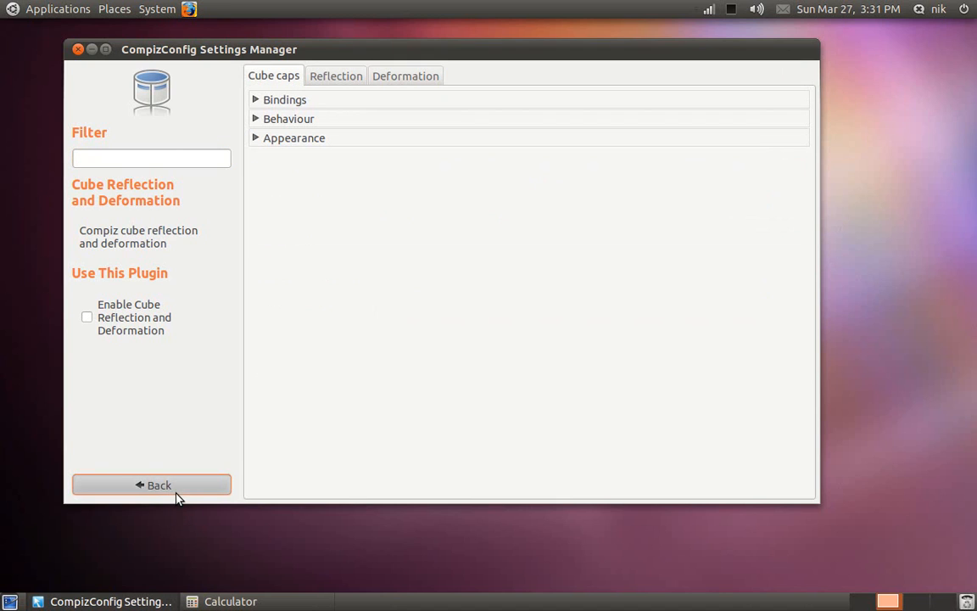
- Enable the Window Previews plugin in the Extras section
scroll(404, 400, "down", 2)
scroll(404, 400, "down", 10)
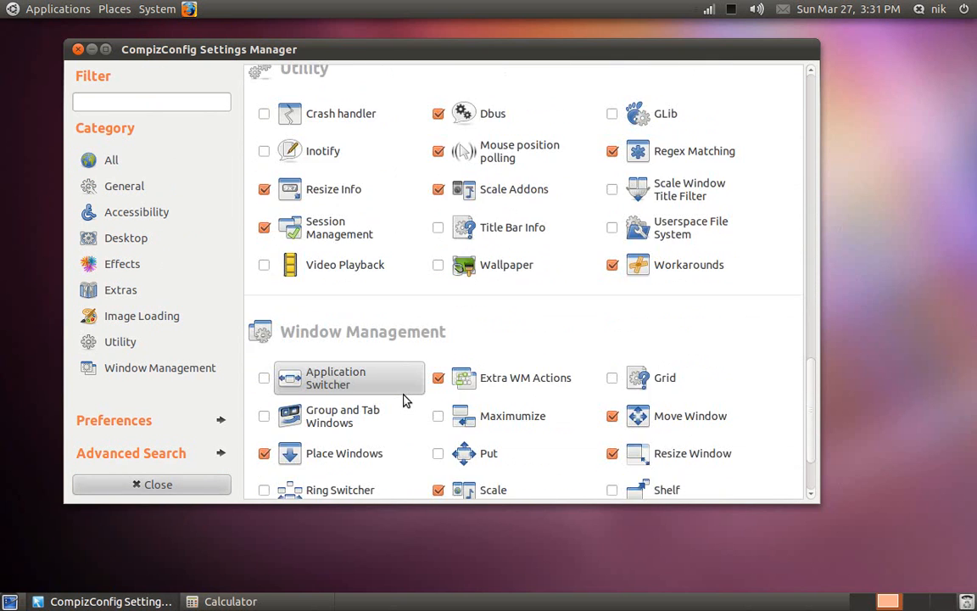
scroll(404, 399, "down", 3)
scroll(405, 399, "up", 6)
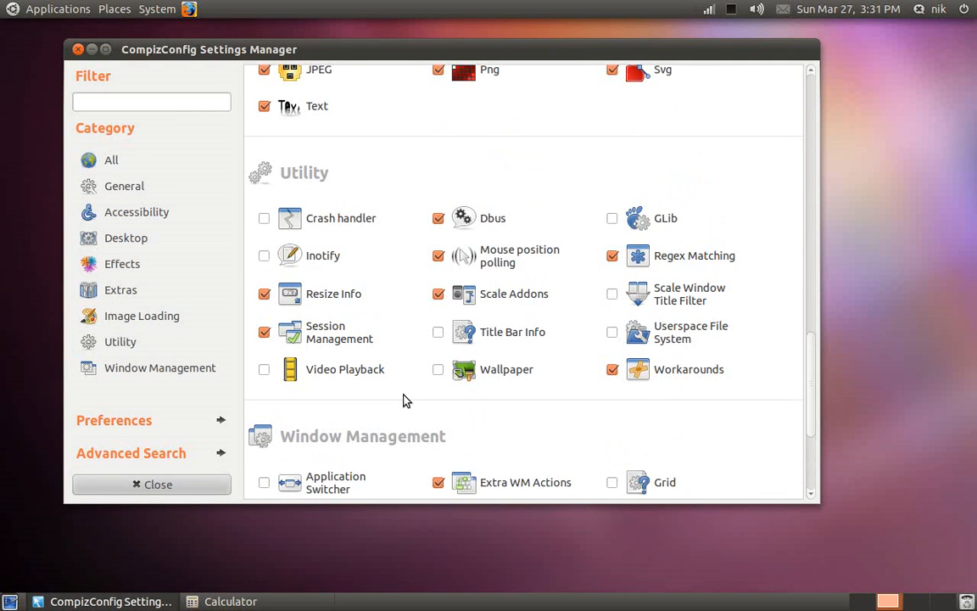
scroll(405, 399, "up", 6)
scroll(404, 399, "down", 9)
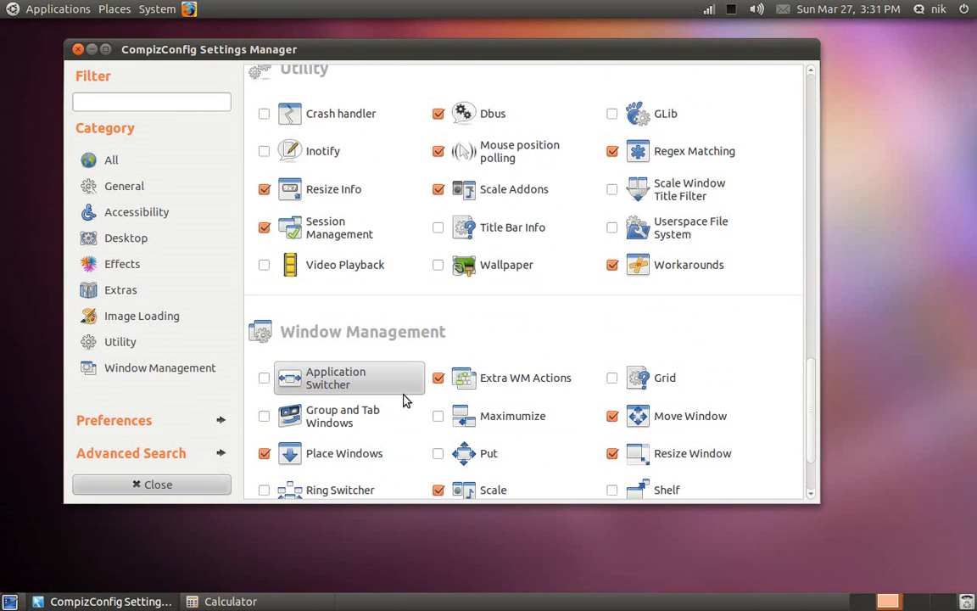
scroll(405, 399, "up", 4)
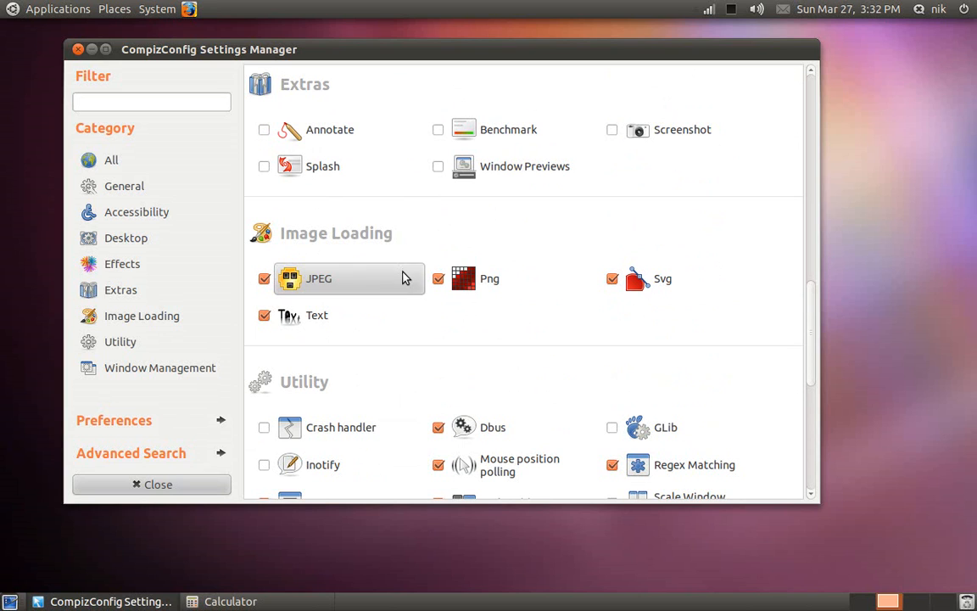
left_click(438, 170)
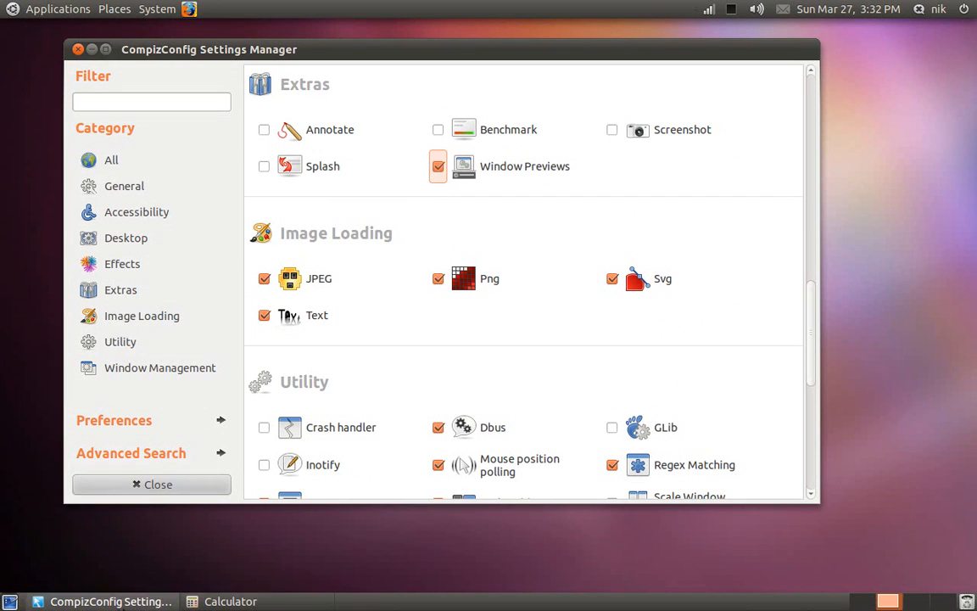
- Show the taskbar preview of the Calculator window and disable the Window Previews plugin again
mouse_move(109, 604)
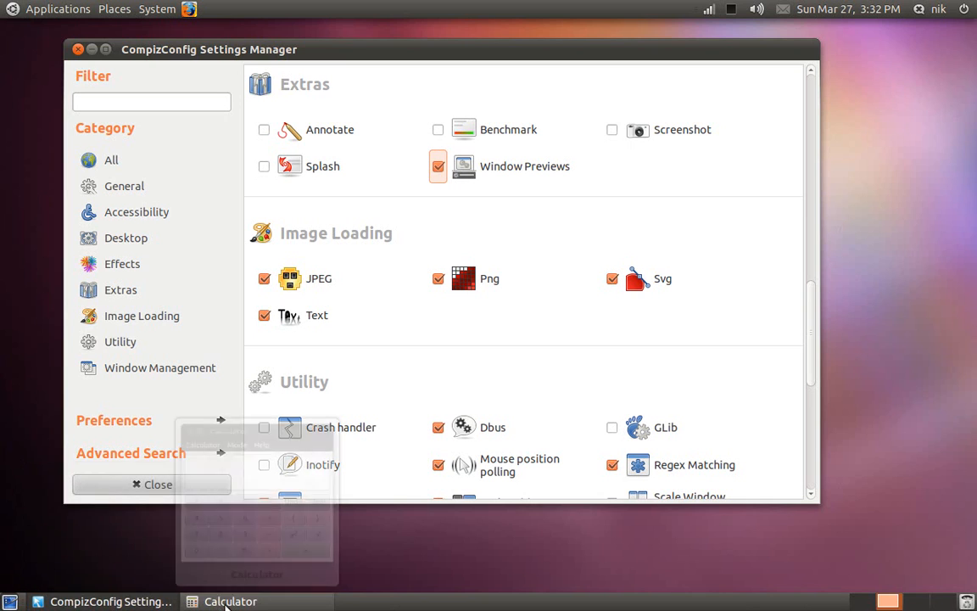
mouse_move(229, 604)
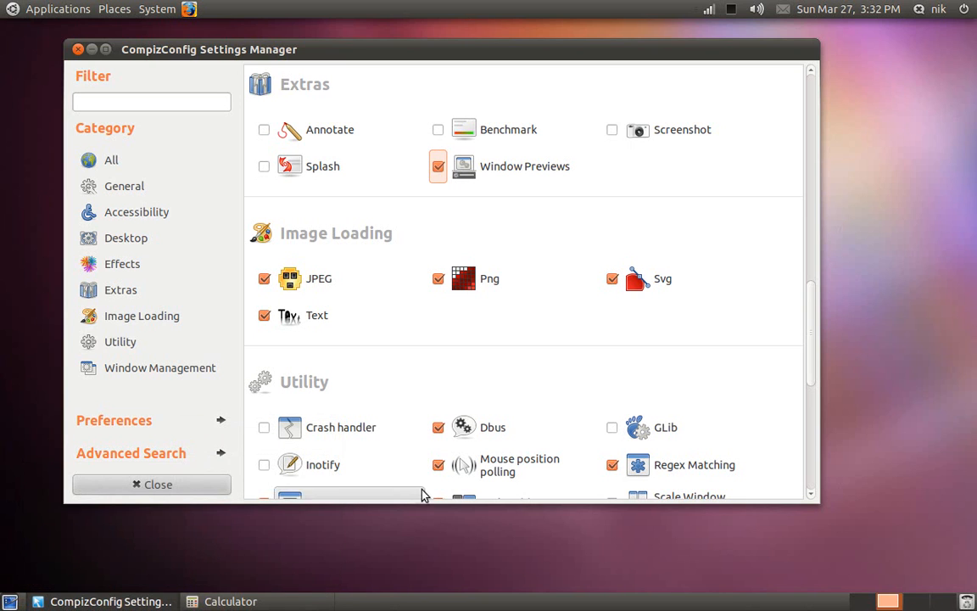
left_click(439, 169)
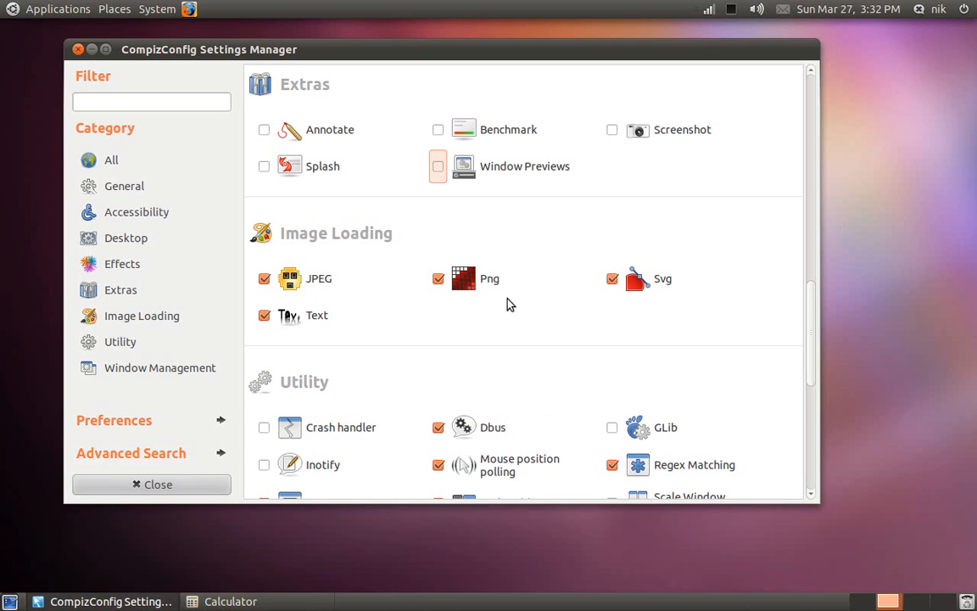
- Look over the plugins from the Window Management section back up to the General section
scroll(531, 401, "down", 5)
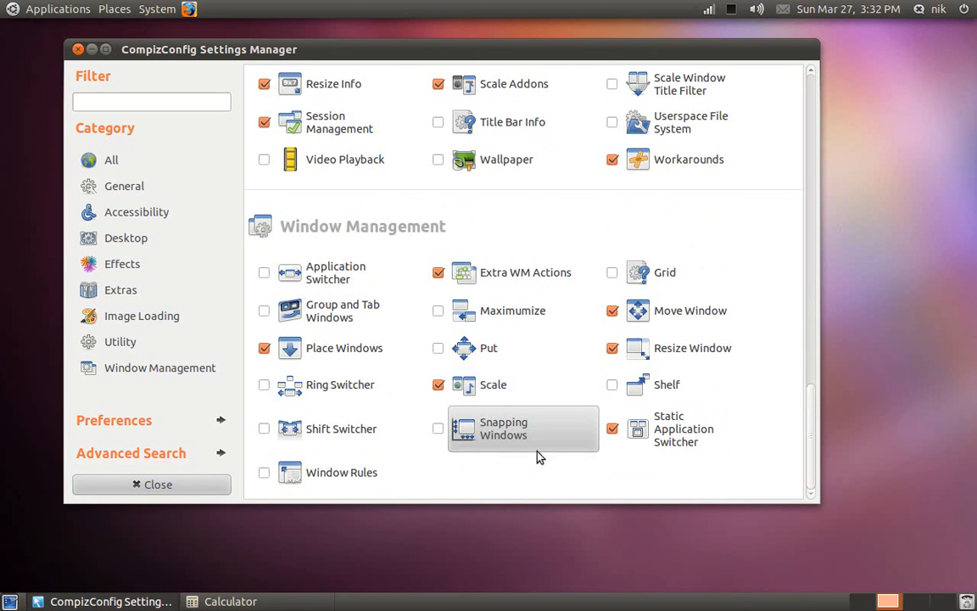
scroll(544, 477, "up", 8)
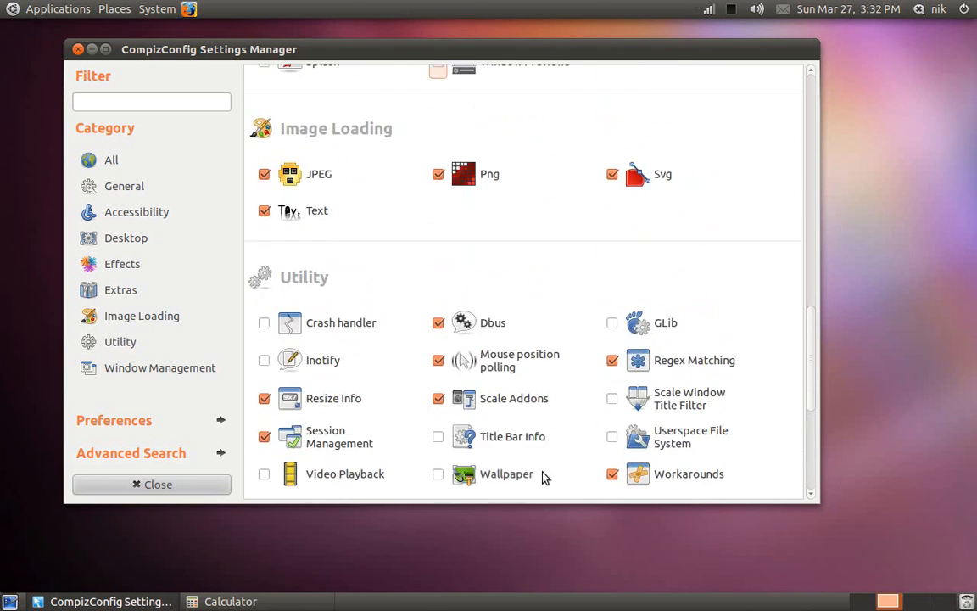
scroll(544, 476, "up", 10)
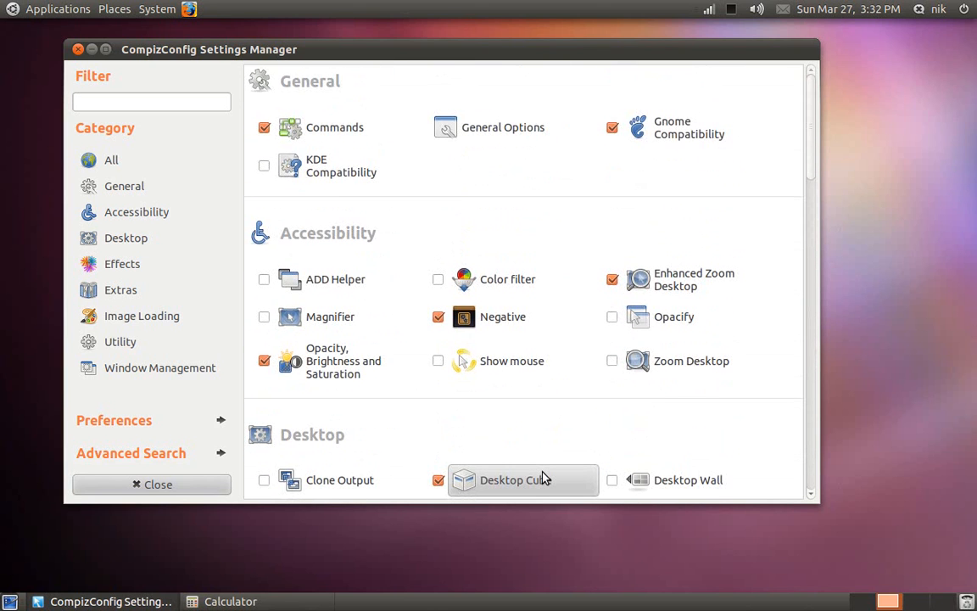